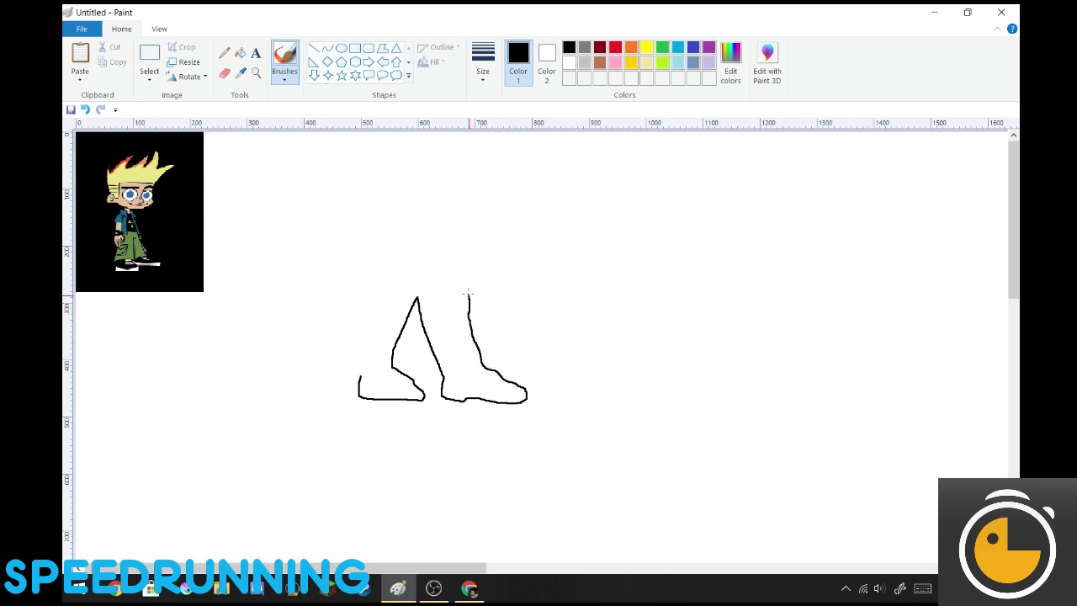
# Step: Draw the rear leg's back outline, the waistline and both sides of the torso in black
pyautogui.moveTo(360, 377); pyautogui.dragTo(374, 276)
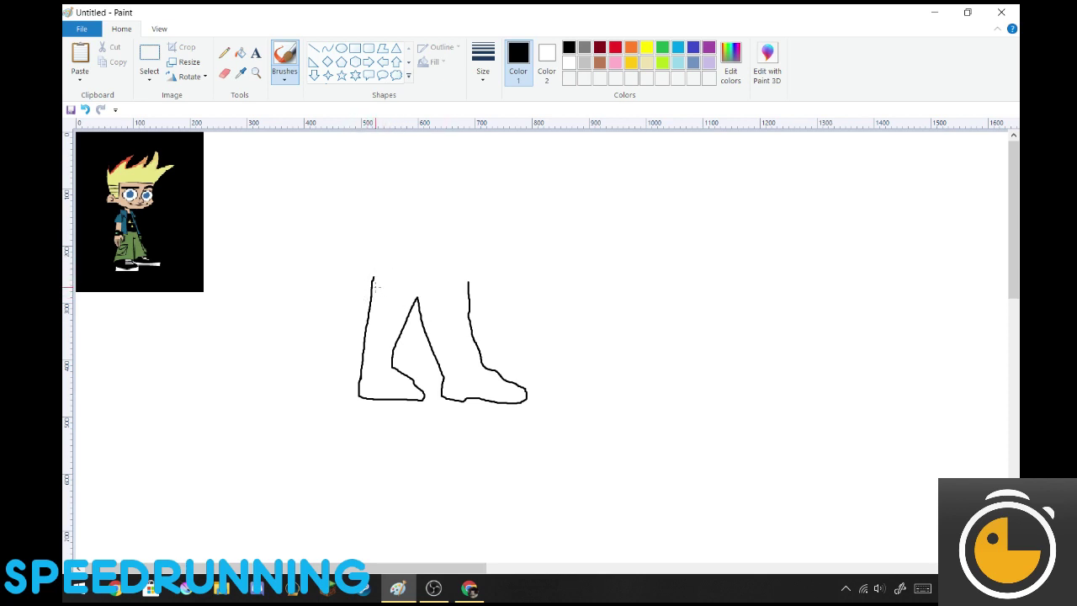
pyautogui.moveTo(372, 283)
pyautogui.mouseDown()
pyautogui.moveTo(392, 284)
pyautogui.moveTo(393, 269)
pyautogui.mouseUp()
pyautogui.moveTo(471, 288); pyautogui.dragTo(473, 235)
pyautogui.moveTo(393, 273); pyautogui.dragTo(460, 281)
pyautogui.moveTo(392, 270)
pyautogui.mouseDown()
pyautogui.moveTo(398, 217)
pyautogui.moveTo(380, 204)
pyautogui.moveTo(371, 218)
pyautogui.moveTo(403, 223)
pyautogui.mouseUp()
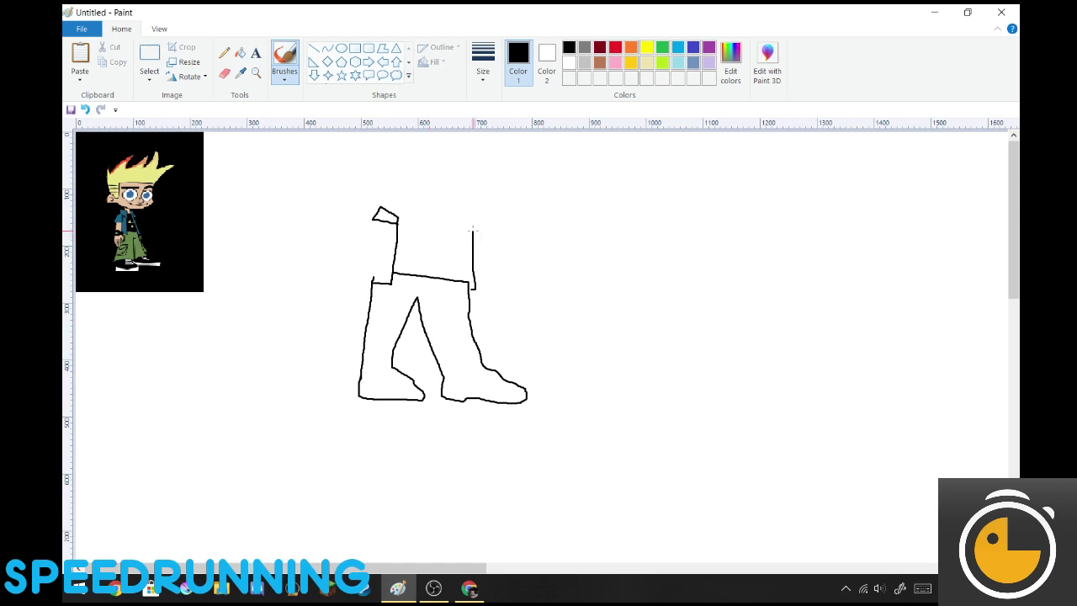
pyautogui.moveTo(473, 228)
pyautogui.mouseDown()
pyautogui.moveTo(457, 223)
pyautogui.moveTo(473, 236)
pyautogui.mouseUp()
pyautogui.click(224, 73)
pyautogui.click(289, 70)
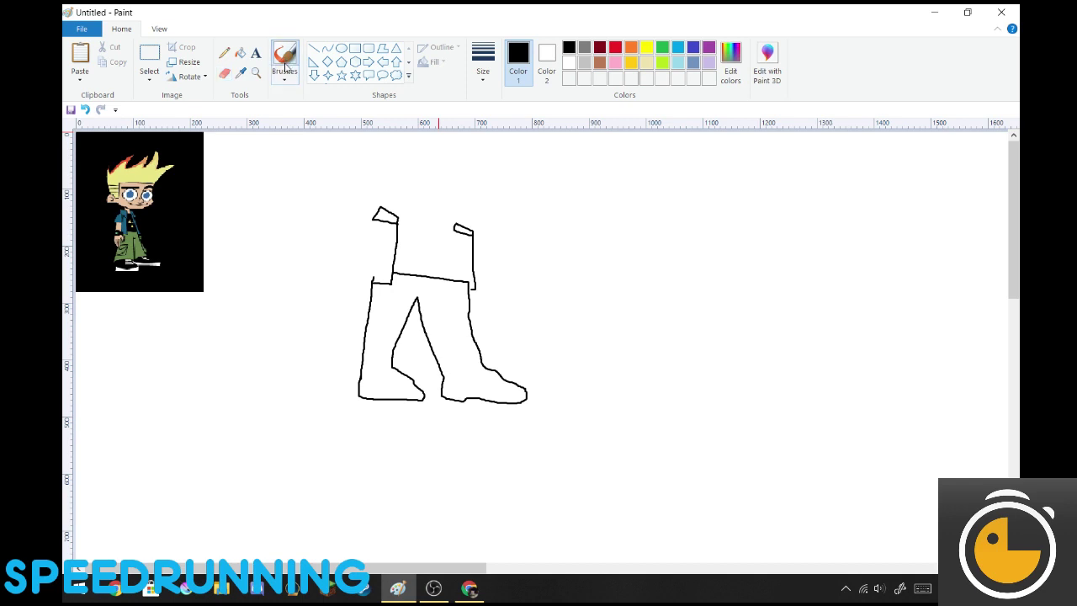
pyautogui.hotkey('ctrl', 'z')
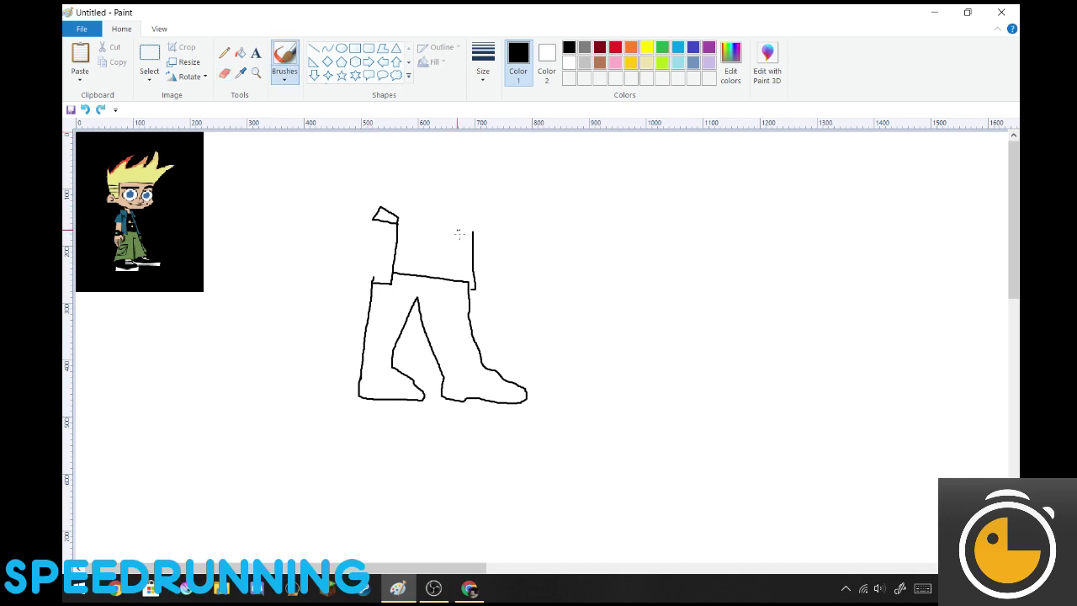
pyautogui.hotkey('ctrl', 'z')
# Step: Draw the front shoulder slope, two short neck lines and the pointed collar above the torso
pyautogui.moveTo(473, 232)
pyautogui.mouseDown()
pyautogui.moveTo(442, 205)
pyautogui.moveTo(370, 212)
pyautogui.moveTo(398, 217)
pyautogui.mouseUp()
pyautogui.moveTo(405, 215)
pyautogui.mouseDown()
pyautogui.moveTo(404, 184)
pyautogui.moveTo(414, 184)
pyautogui.mouseUp()
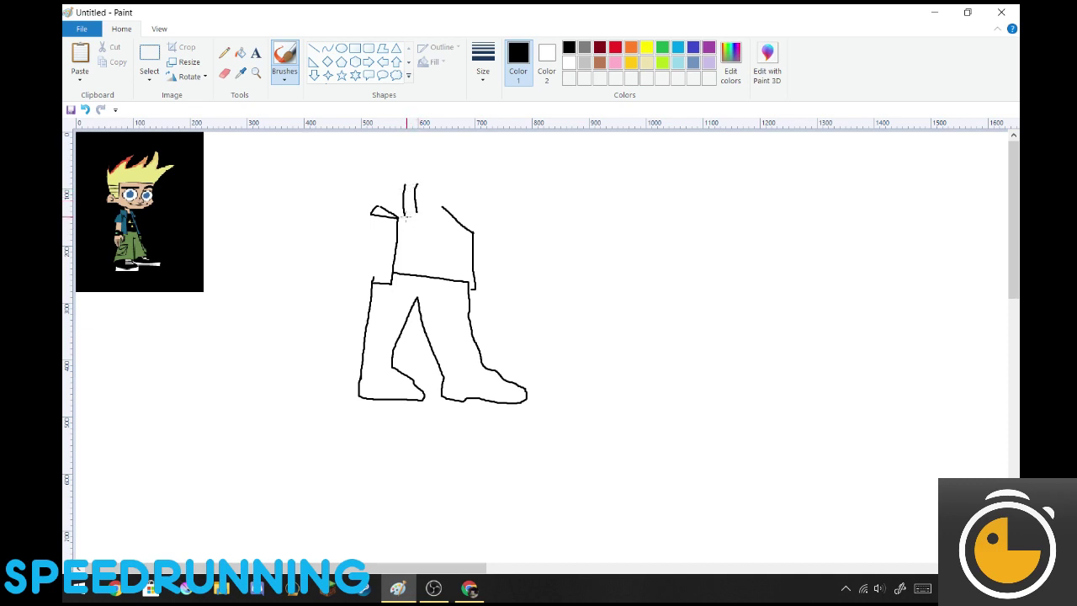
pyautogui.moveTo(398, 217)
pyautogui.mouseDown()
pyautogui.moveTo(426, 228)
pyautogui.moveTo(421, 211)
pyautogui.moveTo(443, 205)
pyautogui.moveTo(419, 200)
pyautogui.mouseUp()
pyautogui.moveTo(383, 207); pyautogui.dragTo(407, 204)
# Step: Draw a boxy short sleeve under the rear shoulder, and a hanging arm with a fingered hand below it
pyautogui.moveTo(368, 218)
pyautogui.mouseDown()
pyautogui.moveTo(353, 229)
pyautogui.moveTo(366, 251)
pyautogui.moveTo(389, 241)
pyautogui.moveTo(380, 217)
pyautogui.mouseUp()
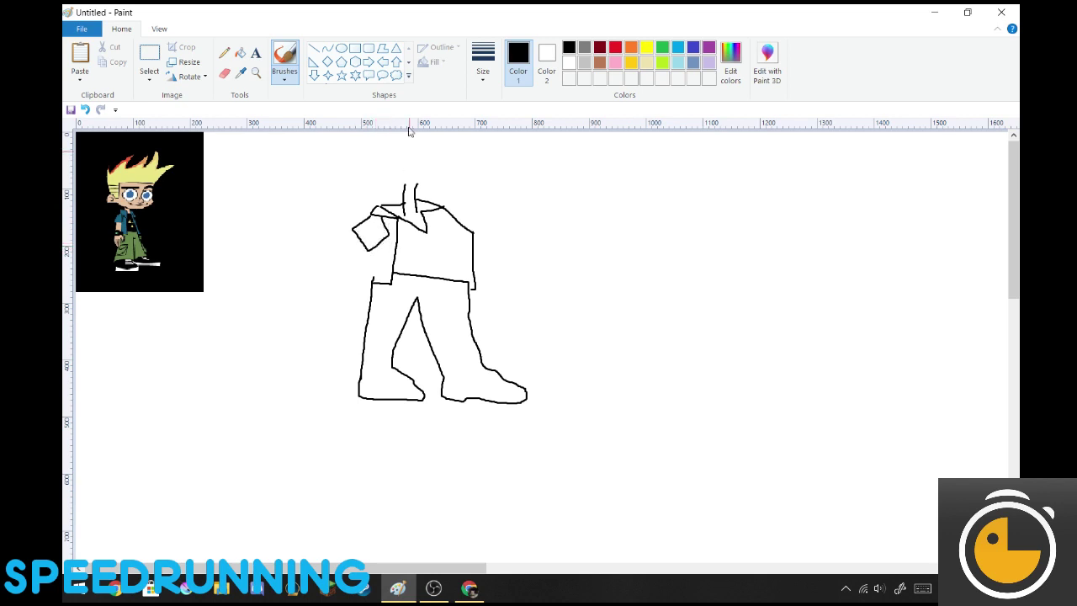
pyautogui.hotkey('ctrl', 'z')
pyautogui.moveTo(366, 237)
pyautogui.mouseDown()
pyautogui.moveTo(385, 242)
pyautogui.moveTo(395, 217)
pyautogui.mouseUp()
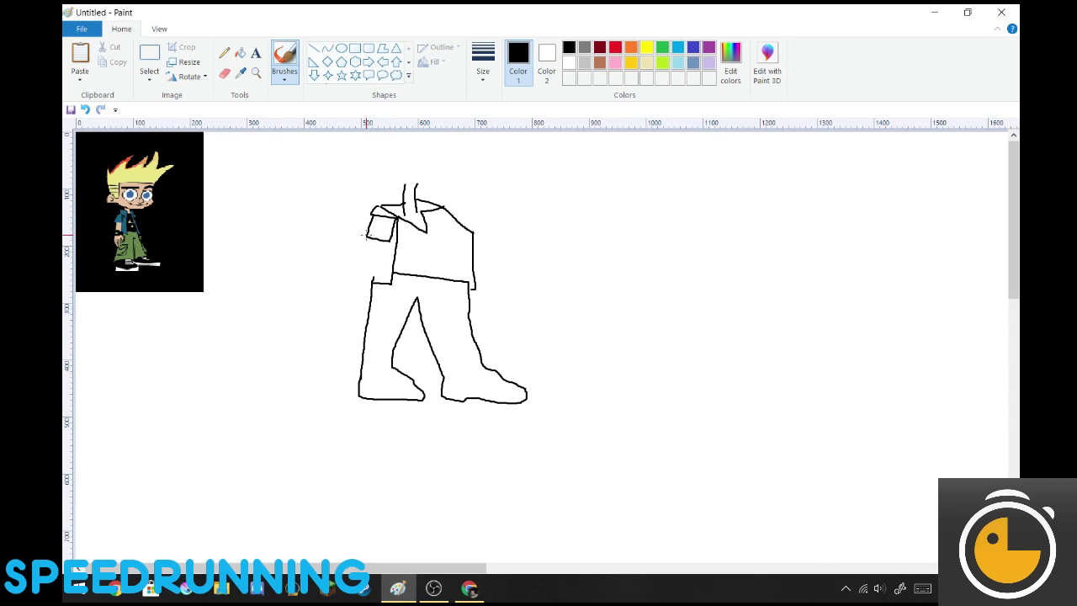
pyautogui.moveTo(368, 240)
pyautogui.mouseDown()
pyautogui.moveTo(348, 293)
pyautogui.moveTo(364, 305)
pyautogui.moveTo(371, 293)
pyautogui.moveTo(379, 301)
pyautogui.moveTo(379, 253)
pyautogui.mouseUp()
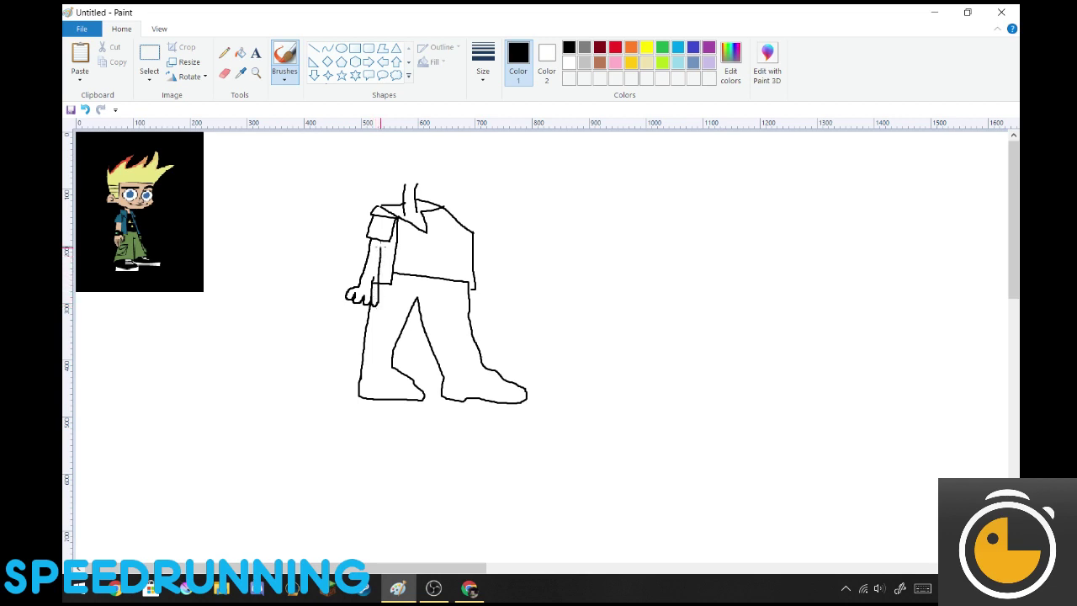
pyautogui.click(224, 73)
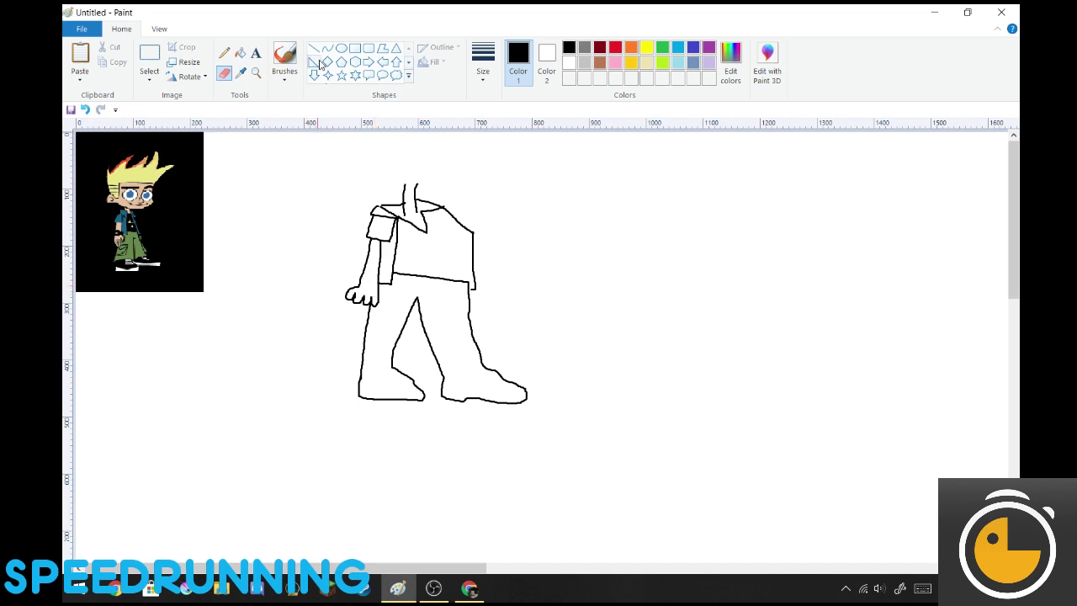
pyautogui.click(286, 60)
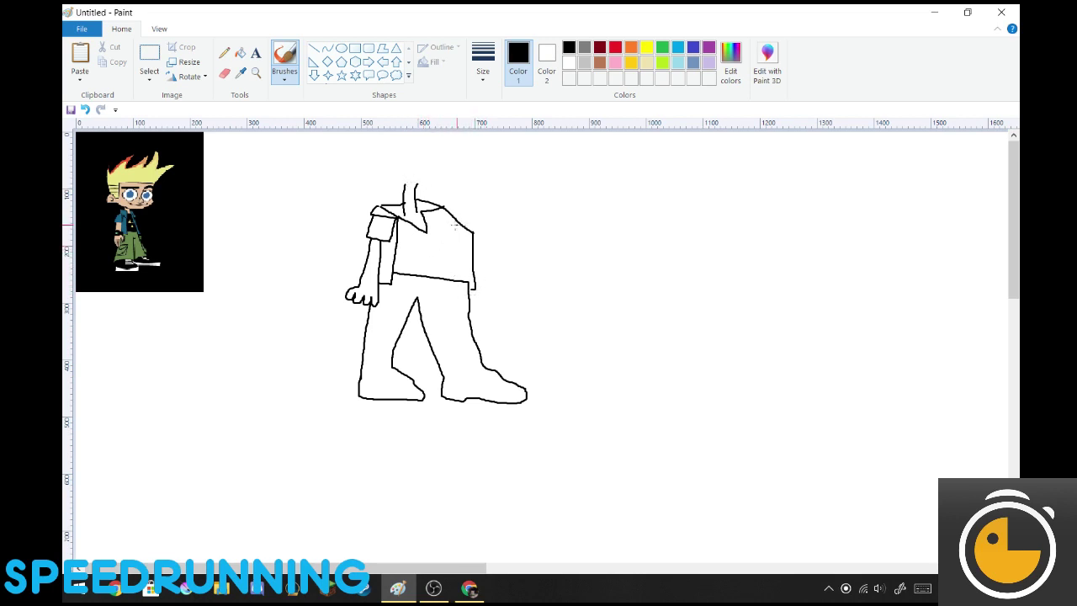
# Step: Draw the vest's inner edge along the front side of the torso and a star emblem on the chest
pyautogui.moveTo(463, 229); pyautogui.dragTo(465, 280)
pyautogui.moveTo(463, 233); pyautogui.dragTo(441, 212)
pyautogui.moveTo(419, 242)
pyautogui.mouseDown()
pyautogui.moveTo(441, 246)
pyautogui.moveTo(449, 260)
pyautogui.moveTo(413, 261)
pyautogui.moveTo(436, 270)
pyautogui.moveTo(426, 244)
pyautogui.moveTo(435, 249)
pyautogui.mouseUp()
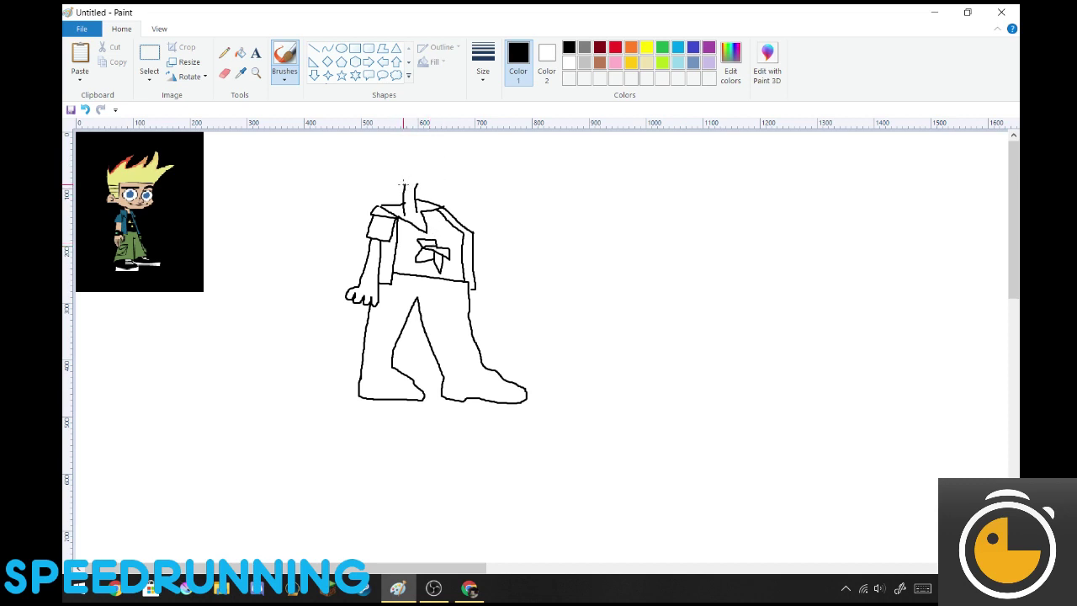
# Step: Draw a round ear with a short jaw line from the neck, and move the whole figure lower on the canvas
pyautogui.moveTo(404, 184)
pyautogui.mouseDown()
pyautogui.moveTo(357, 183)
pyautogui.moveTo(346, 170)
pyautogui.moveTo(369, 166)
pyautogui.mouseUp()
pyautogui.click(156, 29)
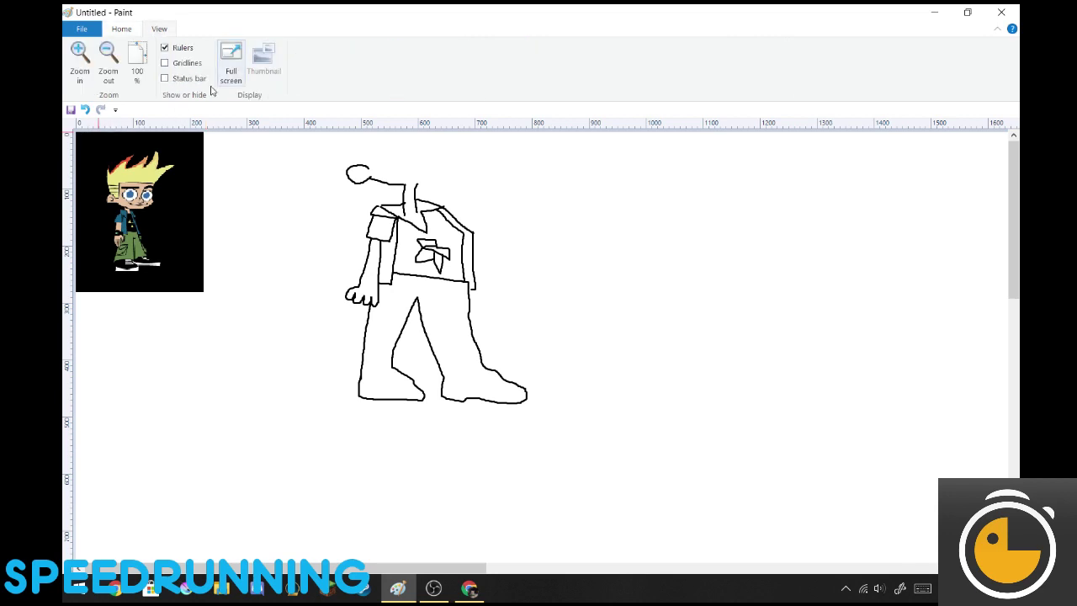
pyautogui.click(108, 56)
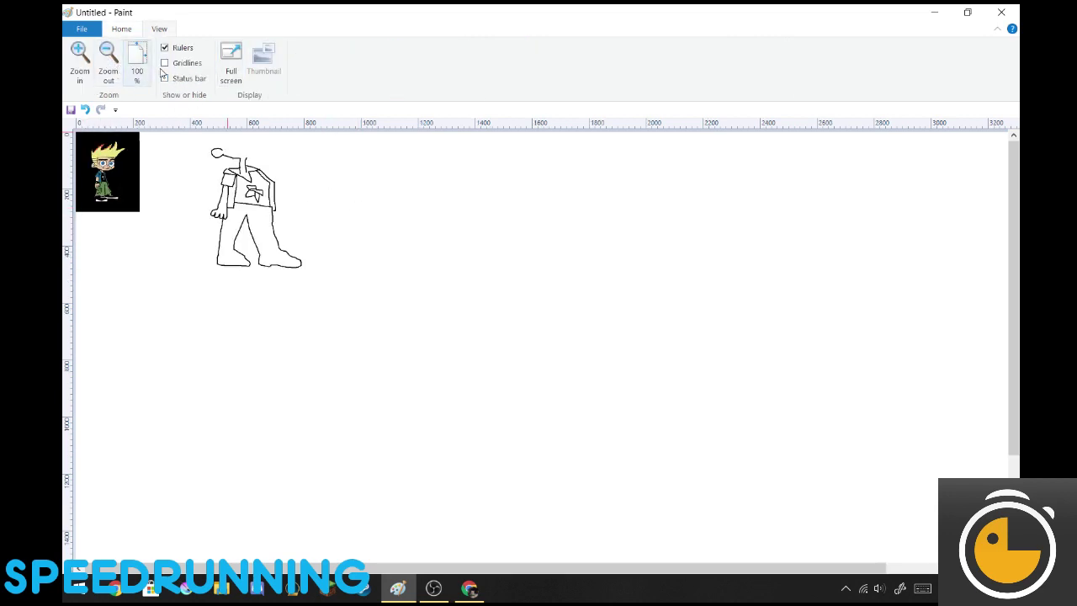
pyautogui.click(82, 57)
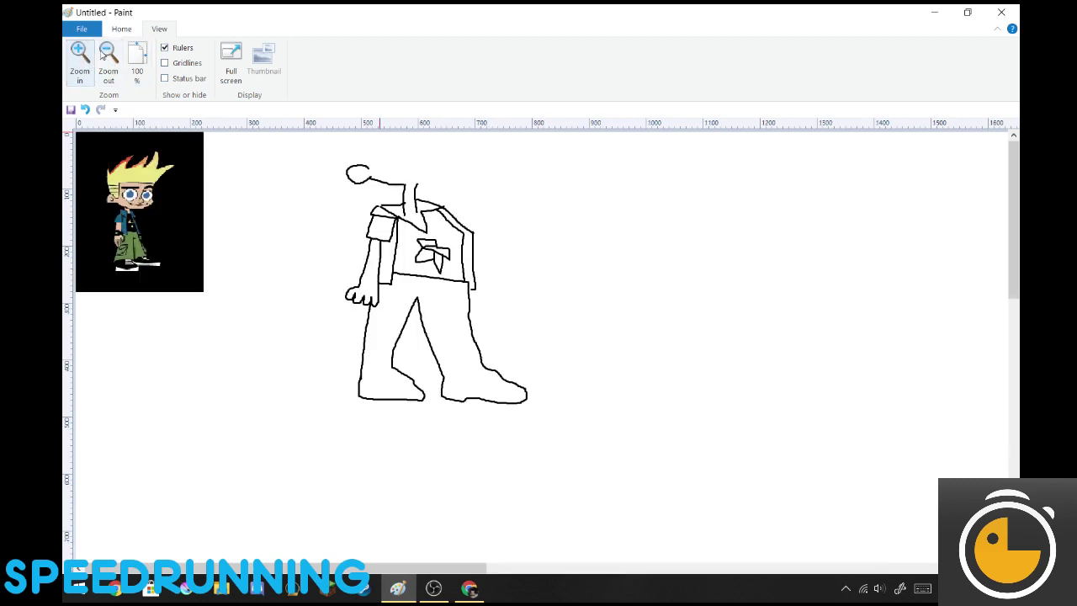
pyautogui.click(125, 31)
pyautogui.click(149, 58)
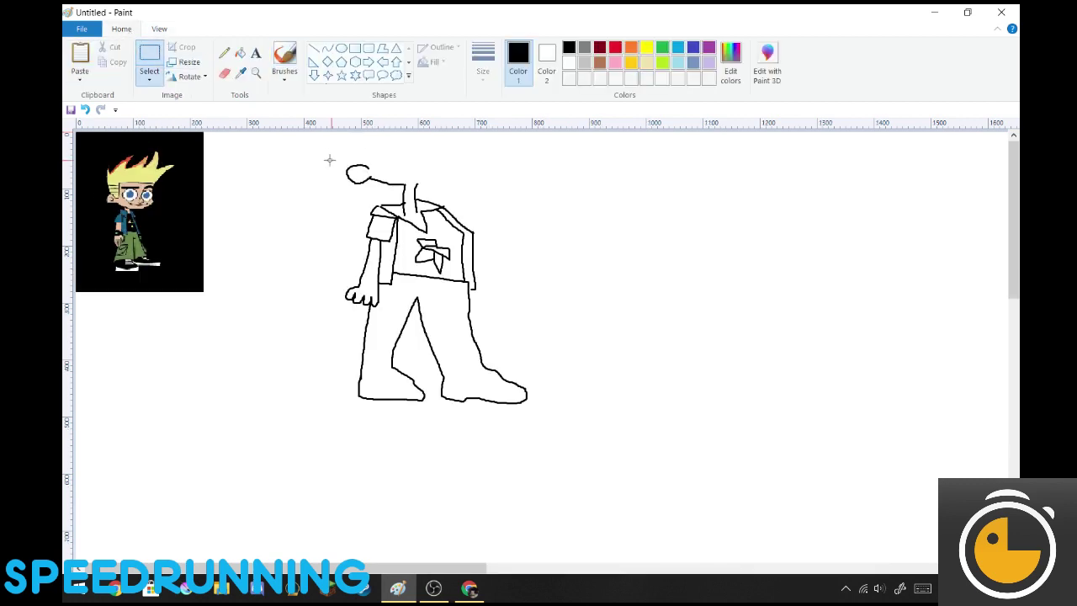
pyautogui.moveTo(315, 149); pyautogui.dragTo(544, 422)
pyautogui.moveTo(426, 308); pyautogui.dragTo(463, 441)
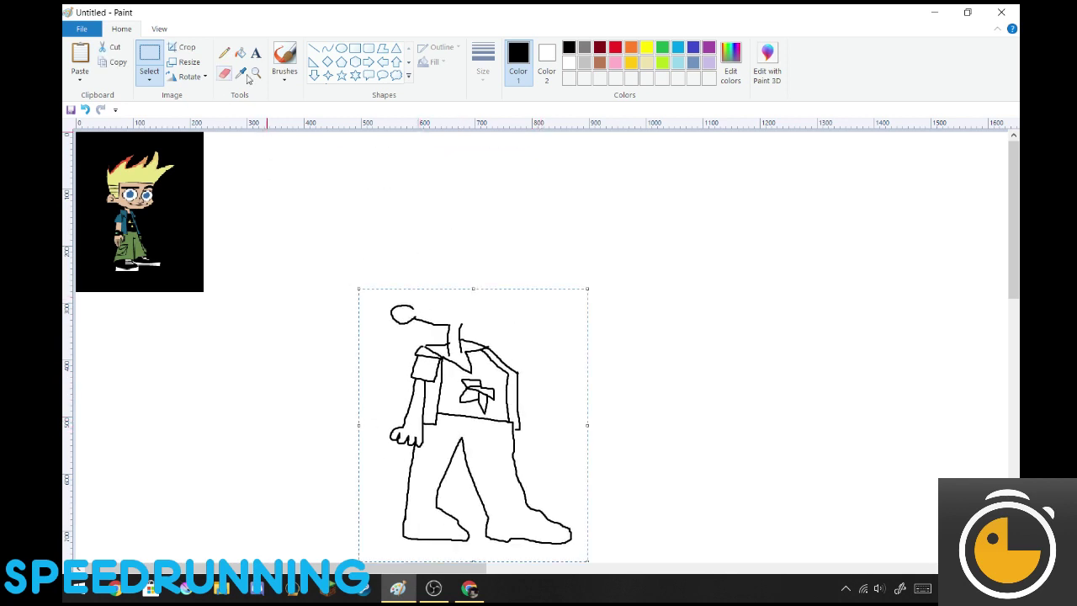
# Step: Draw the head outline with spiky swept hair, the hairline around the face and the inner streak lines in the spikes
pyautogui.click(284, 57)
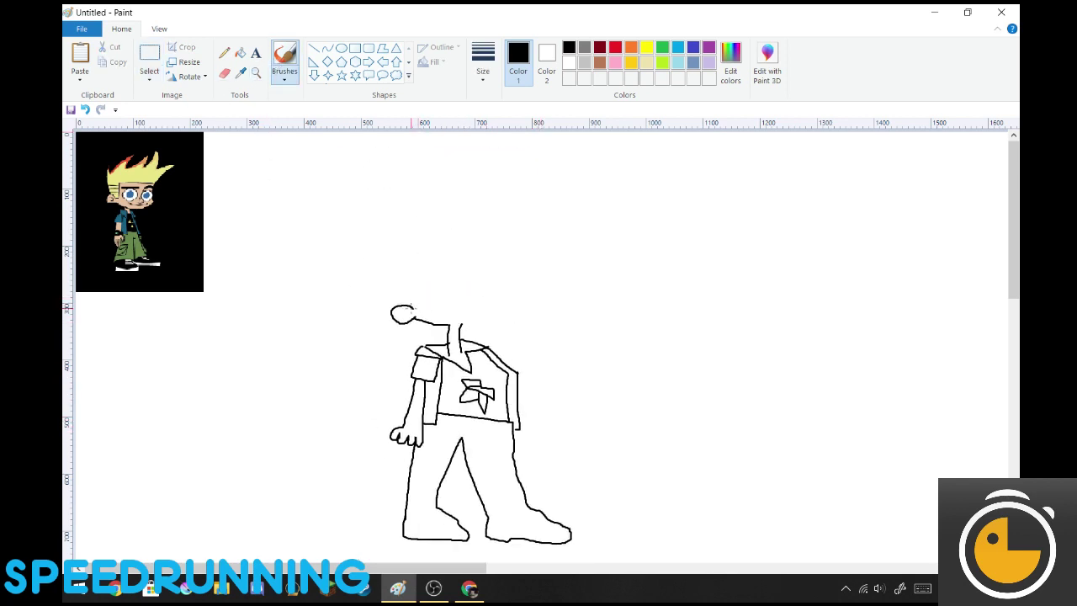
pyautogui.moveTo(411, 307)
pyautogui.mouseDown()
pyautogui.moveTo(395, 238)
pyautogui.moveTo(464, 219)
pyautogui.moveTo(483, 219)
pyautogui.moveTo(459, 257)
pyautogui.moveTo(522, 219)
pyautogui.moveTo(516, 258)
pyautogui.moveTo(543, 229)
pyautogui.moveTo(544, 202)
pyautogui.moveTo(554, 258)
pyautogui.moveTo(631, 254)
pyautogui.moveTo(566, 271)
pyautogui.moveTo(548, 290)
pyautogui.moveTo(551, 334)
pyautogui.moveTo(514, 339)
pyautogui.moveTo(462, 323)
pyautogui.mouseUp()
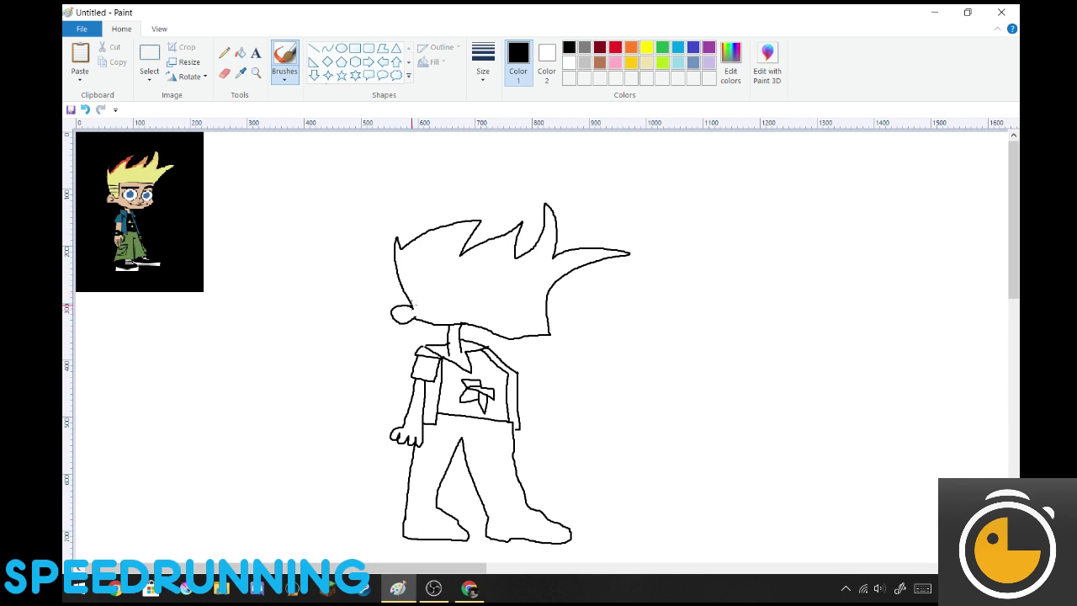
pyautogui.moveTo(414, 305)
pyautogui.mouseDown()
pyautogui.moveTo(441, 309)
pyautogui.moveTo(435, 268)
pyautogui.moveTo(479, 285)
pyautogui.moveTo(546, 283)
pyautogui.mouseUp()
pyautogui.moveTo(404, 251); pyautogui.dragTo(447, 232)
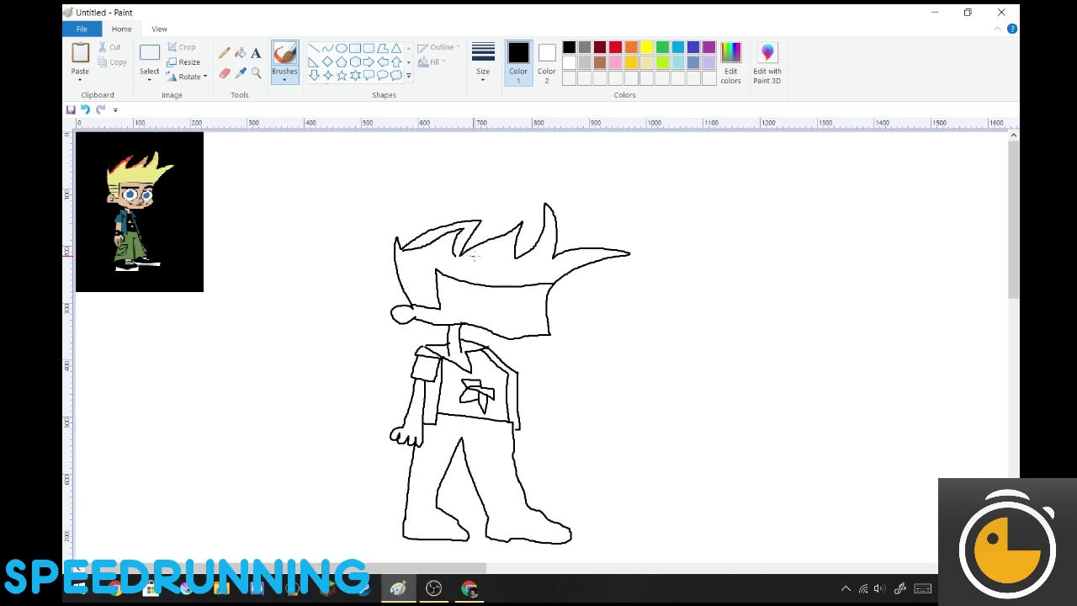
pyautogui.moveTo(464, 258); pyautogui.dragTo(494, 248)
# Step: Draw the face with two oval eyes with dot pupils, eyebrows, a small nose and a smiling mouth
pyautogui.moveTo(469, 291)
pyautogui.mouseDown()
pyautogui.moveTo(459, 296)
pyautogui.moveTo(510, 312)
pyautogui.mouseUp()
pyautogui.click(472, 301)
pyautogui.click(515, 305)
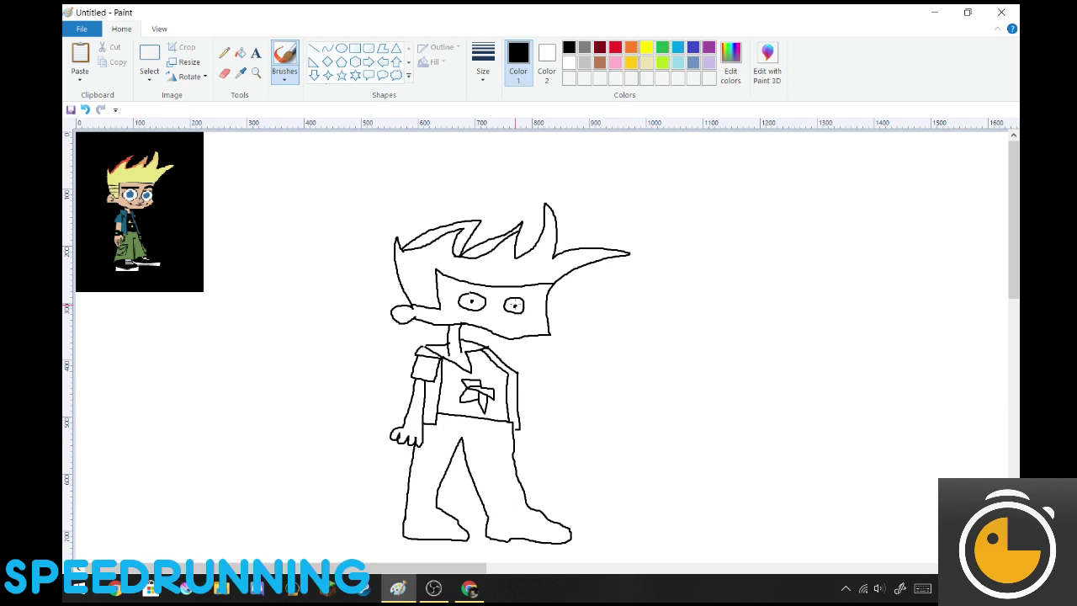
pyautogui.click(471, 299)
pyautogui.moveTo(502, 296)
pyautogui.mouseDown()
pyautogui.moveTo(537, 302)
pyautogui.moveTo(494, 313)
pyautogui.mouseUp()
pyautogui.moveTo(500, 323); pyautogui.dragTo(535, 316)
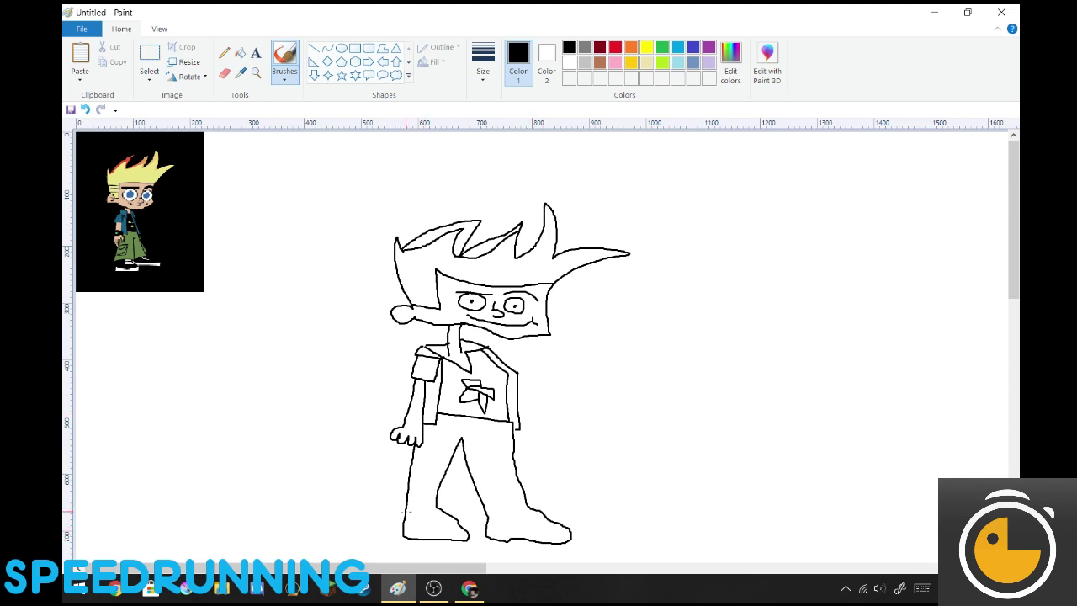
# Step: Draw the trouser cuff lines above both shoes and a side pocket on each trouser leg
pyautogui.moveTo(406, 511); pyautogui.dragTo(531, 506)
pyautogui.moveTo(411, 468)
pyautogui.mouseDown()
pyautogui.moveTo(441, 473)
pyautogui.moveTo(422, 492)
pyautogui.moveTo(437, 487)
pyautogui.mouseUp()
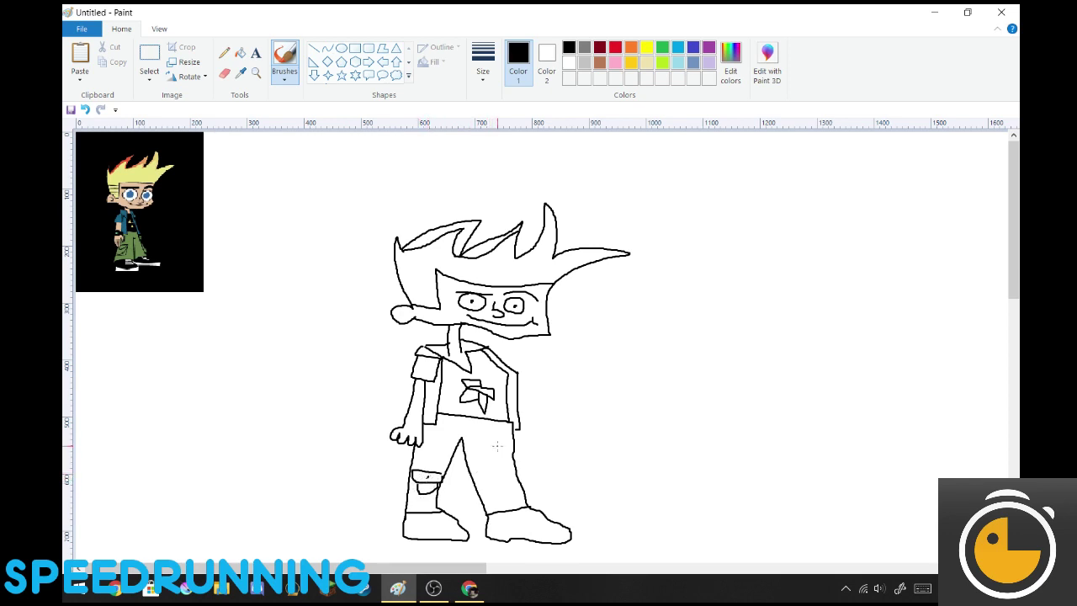
pyautogui.moveTo(512, 440)
pyautogui.mouseDown()
pyautogui.moveTo(499, 458)
pyautogui.moveTo(512, 468)
pyautogui.moveTo(513, 451)
pyautogui.mouseUp()
# Step: Draw laces on both shoes and lines separating their soles
pyautogui.moveTo(443, 515); pyautogui.dragTo(436, 515)
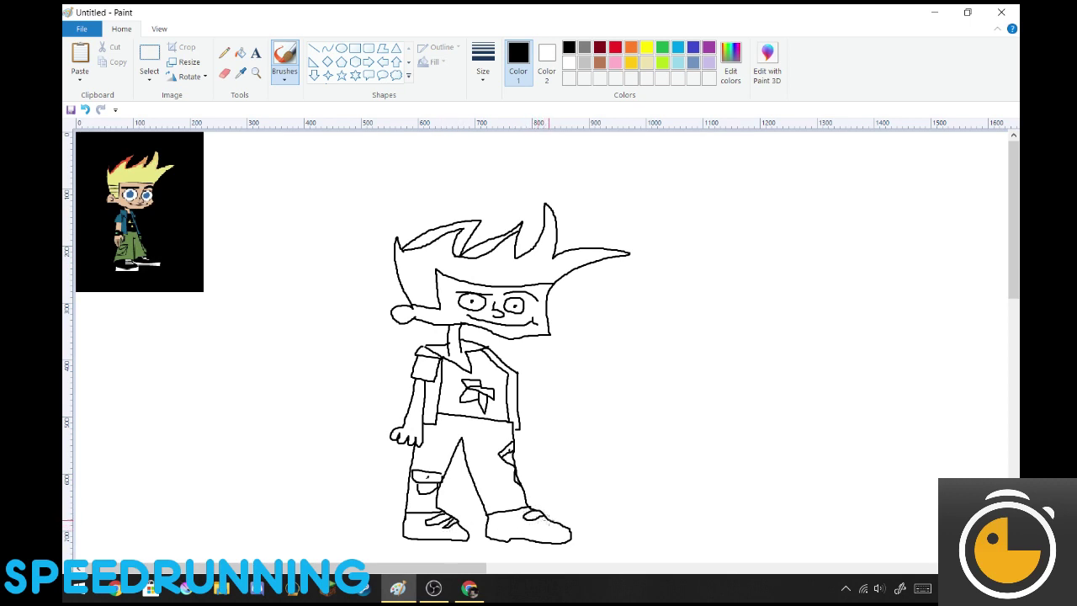
pyautogui.moveTo(547, 521); pyautogui.dragTo(547, 528)
pyautogui.moveTo(510, 530); pyautogui.dragTo(559, 532)
# Step: Fill the main hair area with gold after trying yellow and light yellow
pyautogui.click(646, 48)
pyautogui.click(241, 52)
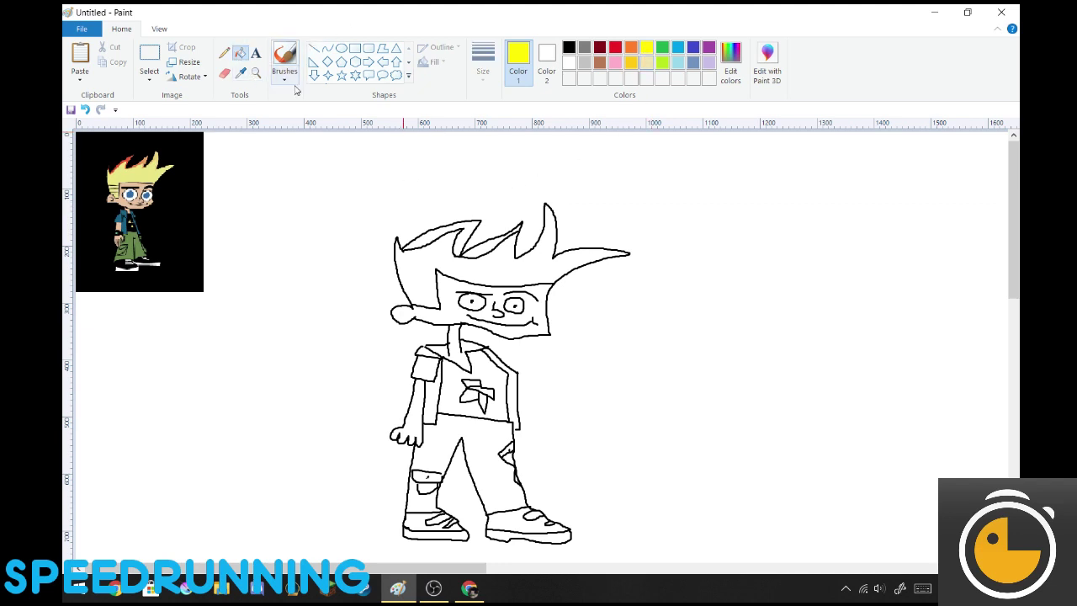
pyautogui.click(425, 265)
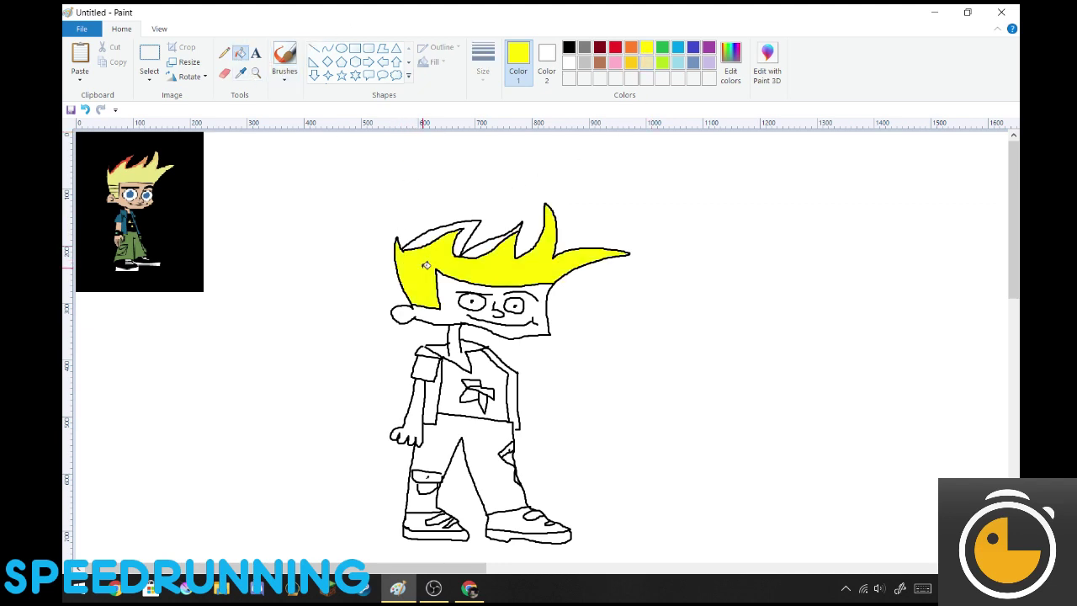
pyautogui.click(645, 64)
pyautogui.click(439, 260)
pyautogui.click(630, 64)
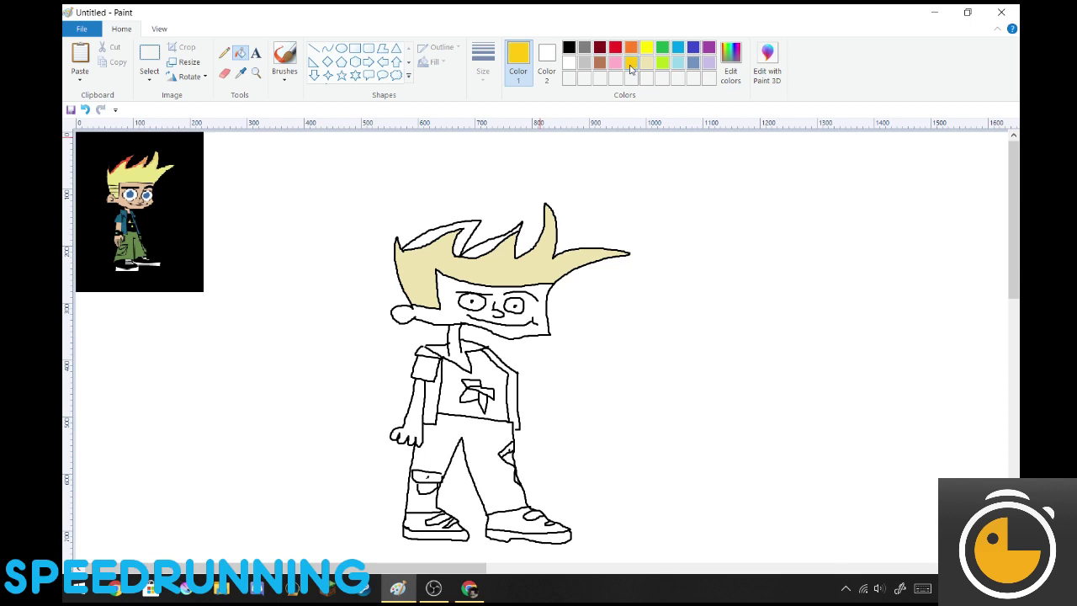
pyautogui.click(443, 261)
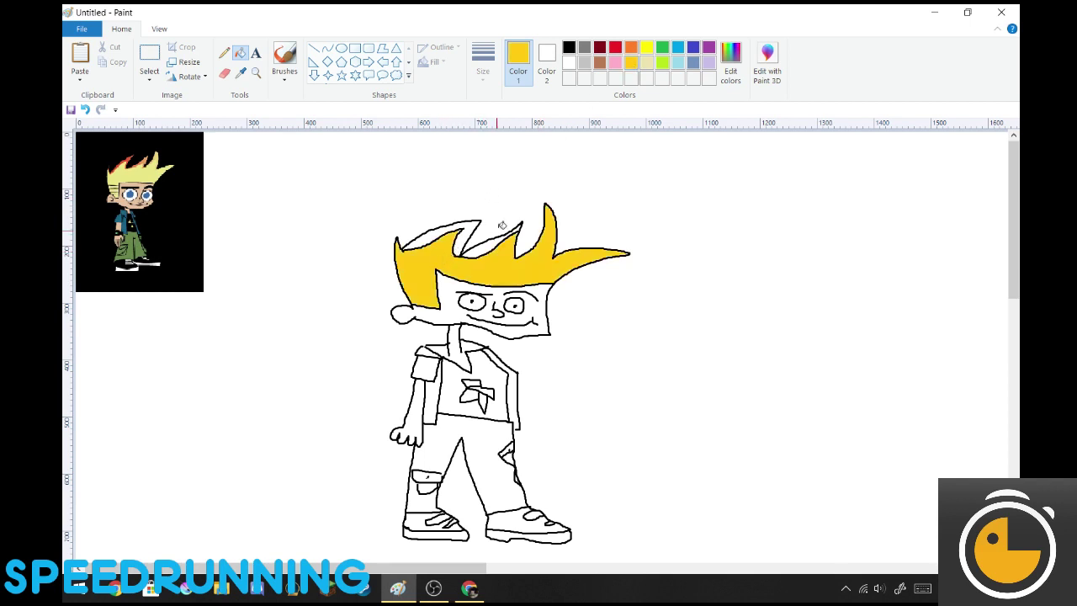
# Step: Draw short black horizontal lines in the hair above the ear with the brush
pyautogui.click(570, 48)
pyautogui.click(292, 71)
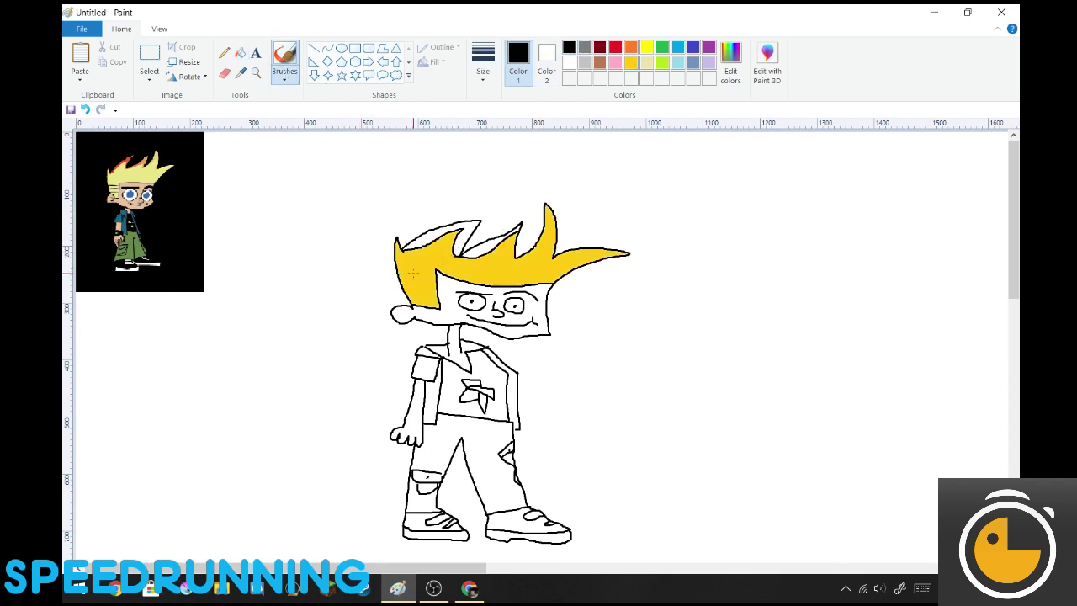
pyautogui.moveTo(399, 277)
pyautogui.mouseDown()
pyautogui.moveTo(426, 277)
pyautogui.moveTo(415, 286)
pyautogui.mouseUp()
# Step: Fill the two streak areas at the top of the hair with red
pyautogui.click(618, 49)
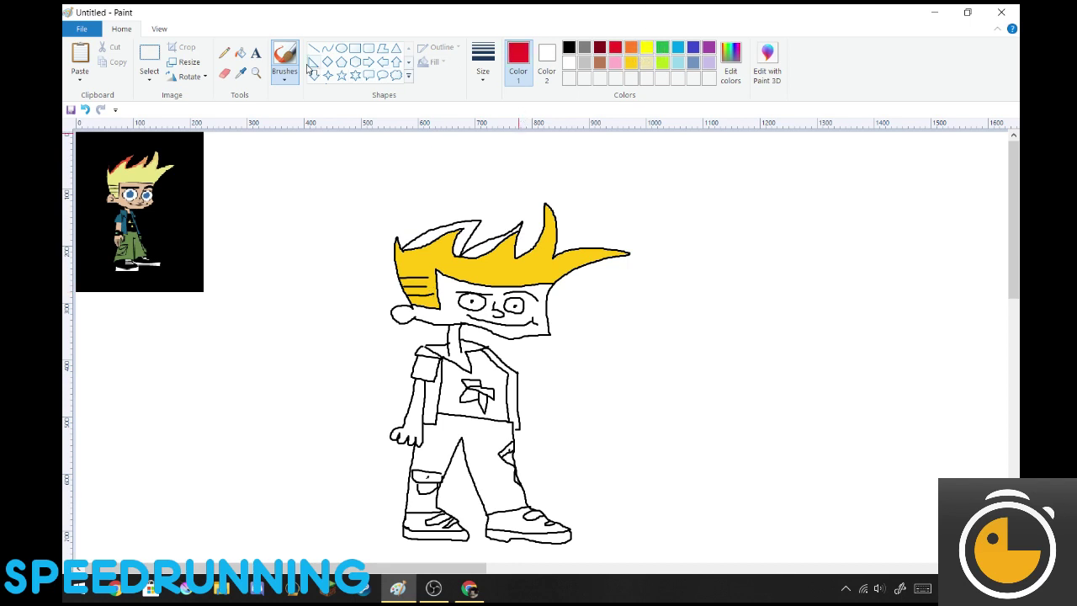
pyautogui.click(241, 54)
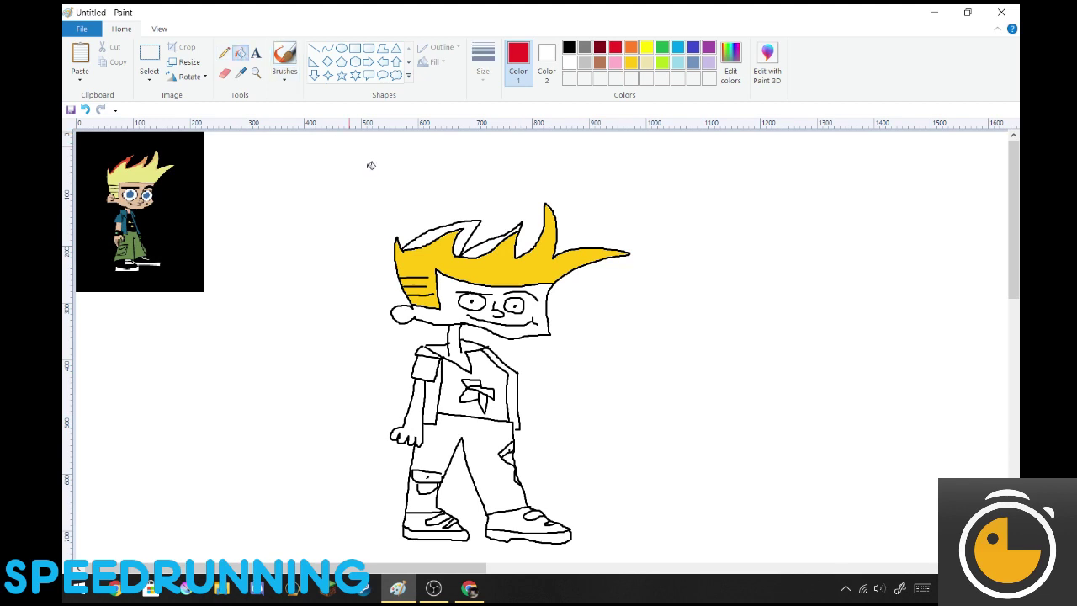
pyautogui.click(427, 237)
pyautogui.click(485, 249)
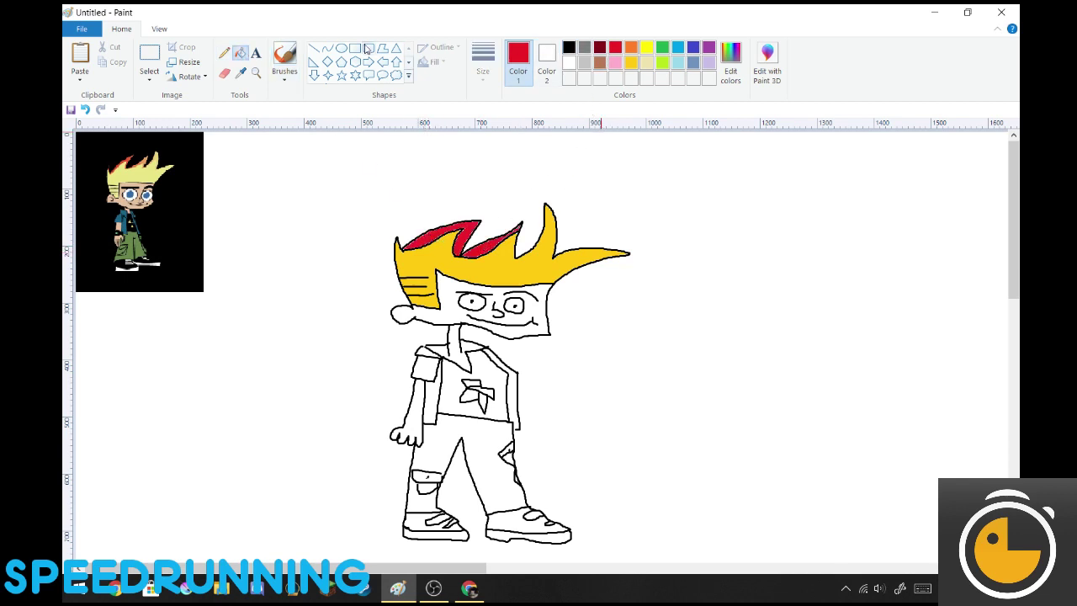
# Step: Fill the shirt and the star's middle pieces with black, and the star's upper and lower pieces with yellow
pyautogui.click(569, 47)
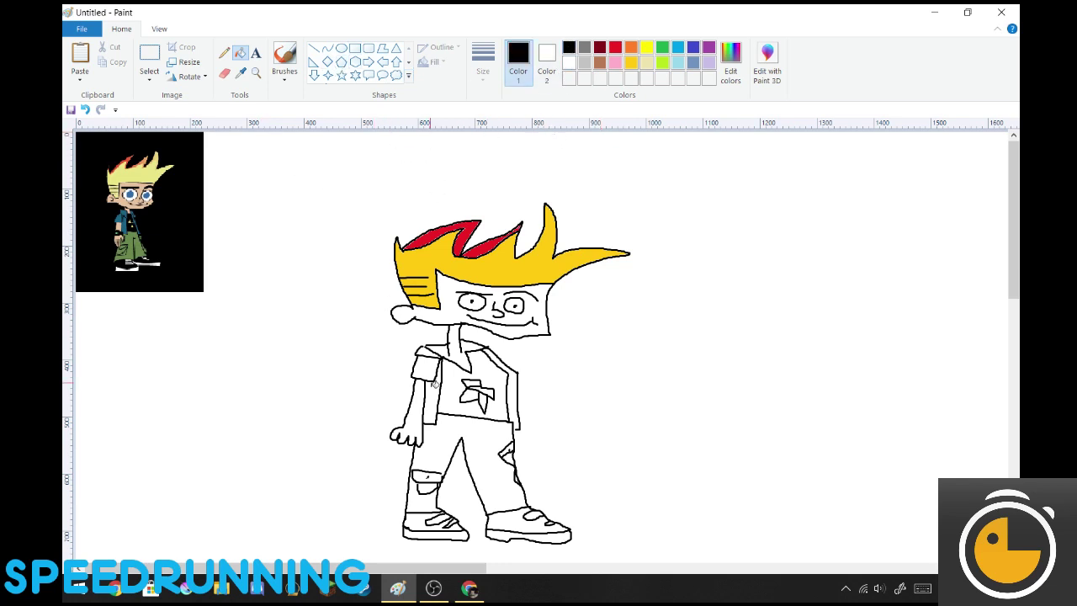
pyautogui.click(451, 380)
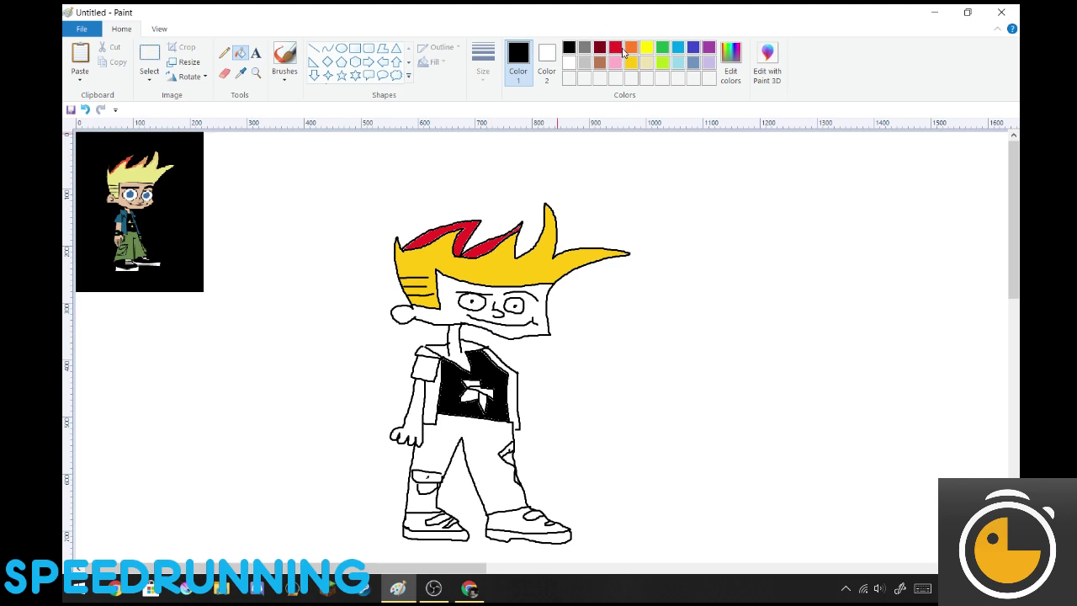
pyautogui.click(646, 48)
pyautogui.click(475, 383)
pyautogui.click(487, 399)
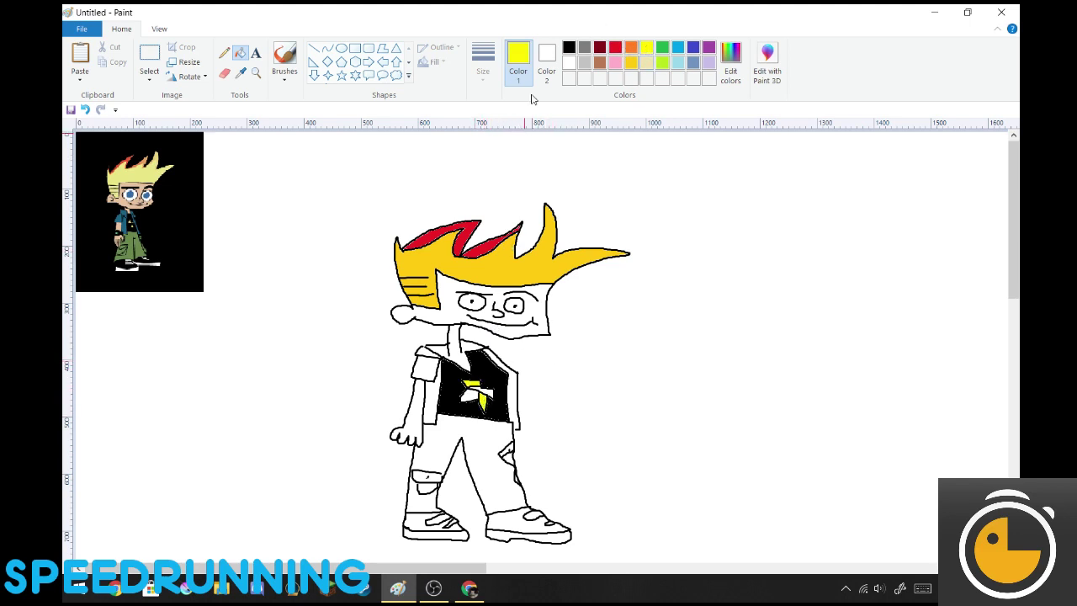
pyautogui.click(570, 48)
pyautogui.click(470, 394)
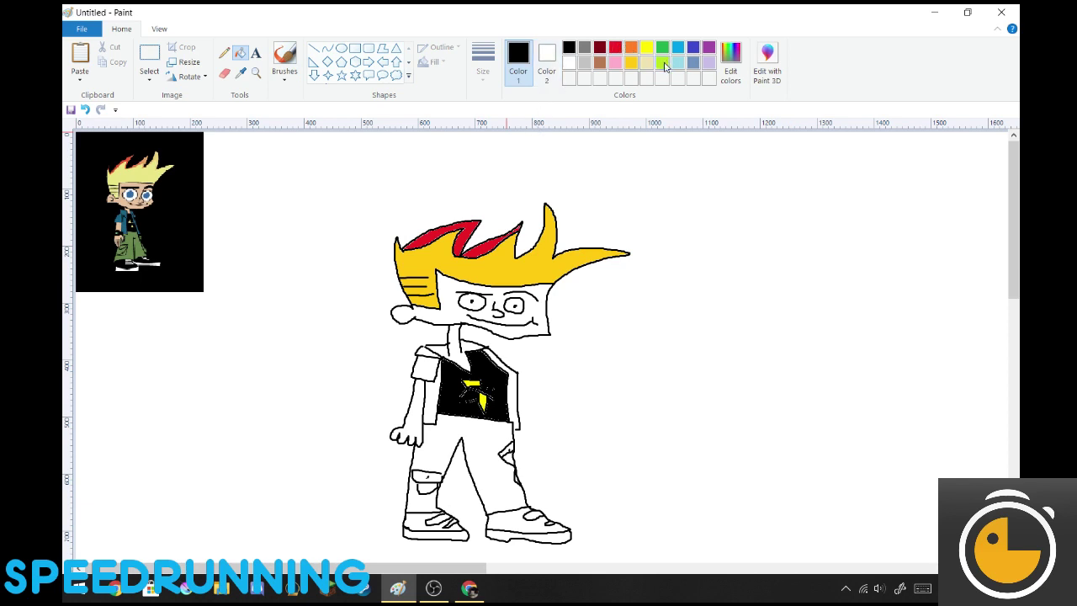
# Step: Fill the trousers and their pocket details with green
pyautogui.click(664, 48)
pyautogui.click(455, 430)
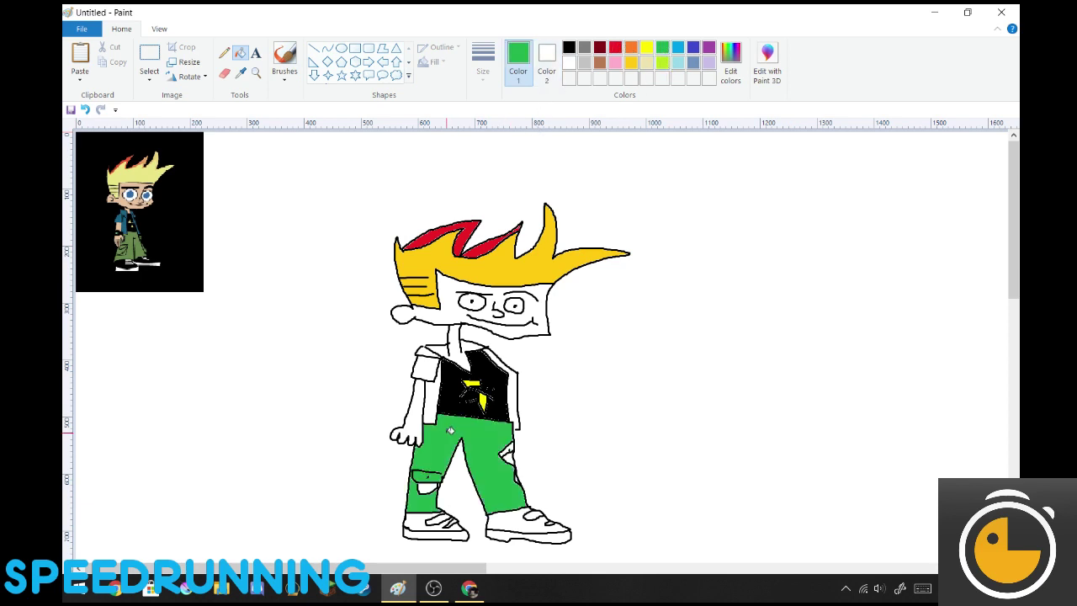
pyautogui.click(426, 488)
# Step: Fill the upper parts of both shoes with black, leaving the soles and laces white
pyautogui.click(569, 47)
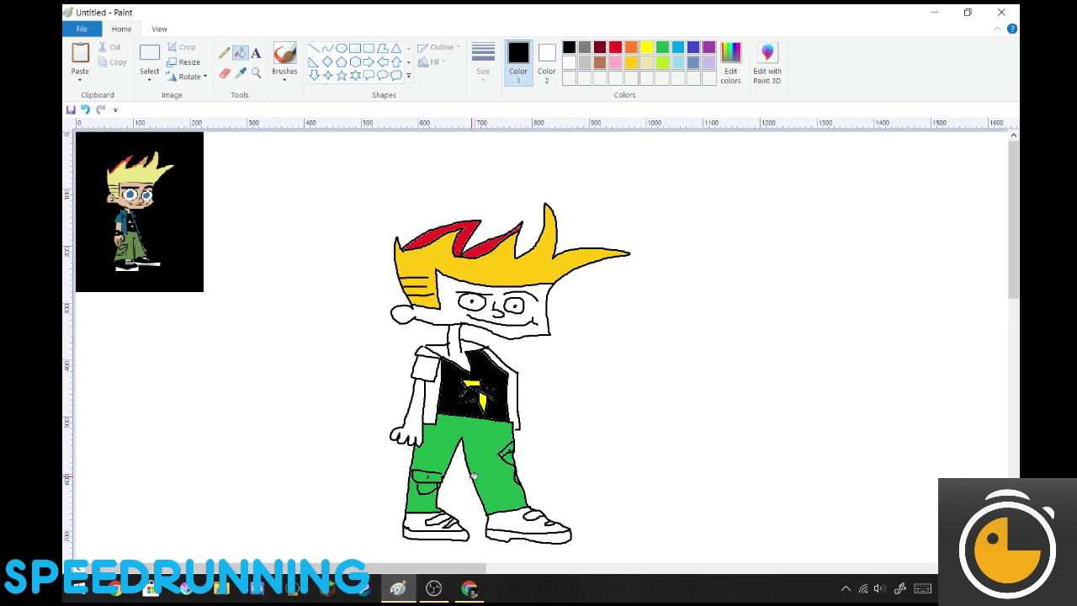
pyautogui.click(425, 519)
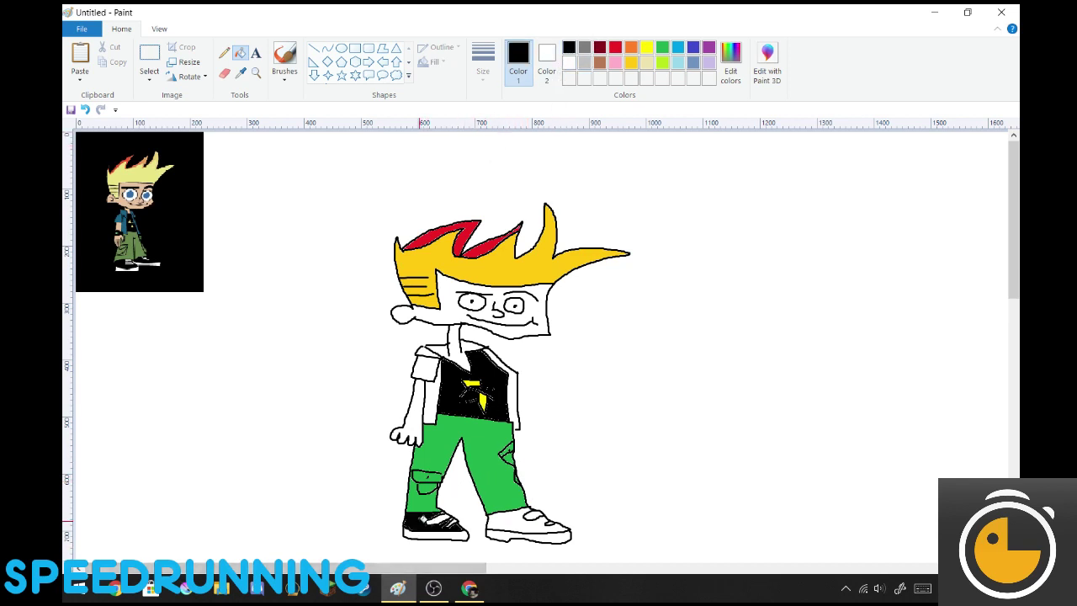
pyautogui.click(506, 519)
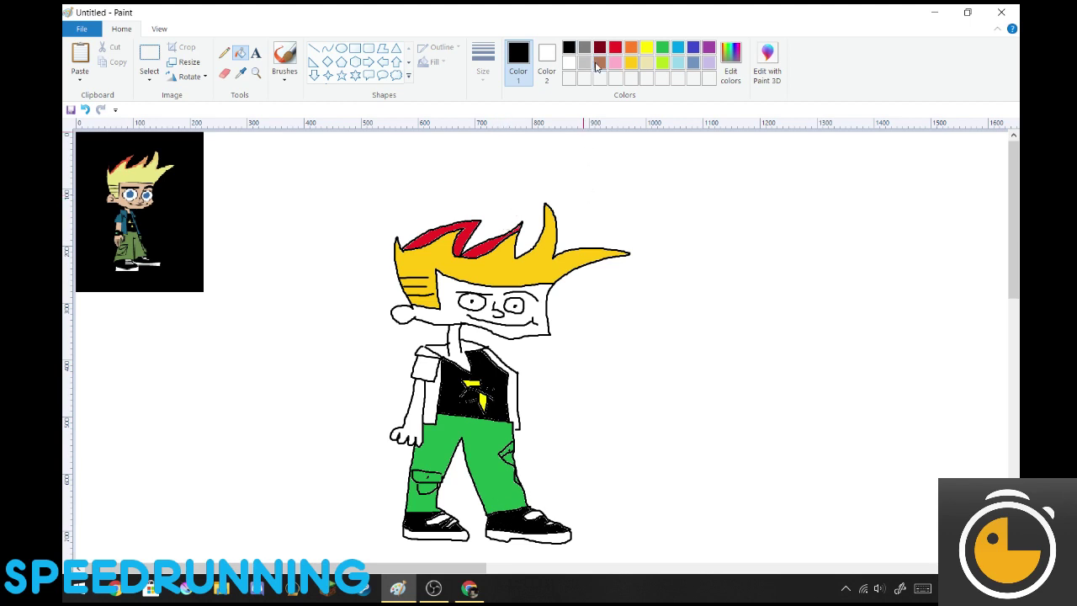
# Step: Fill the jacket's left front panel and the rolled sleeve with blue-gray
pyautogui.click(692, 47)
pyautogui.click(694, 65)
pyautogui.click(432, 396)
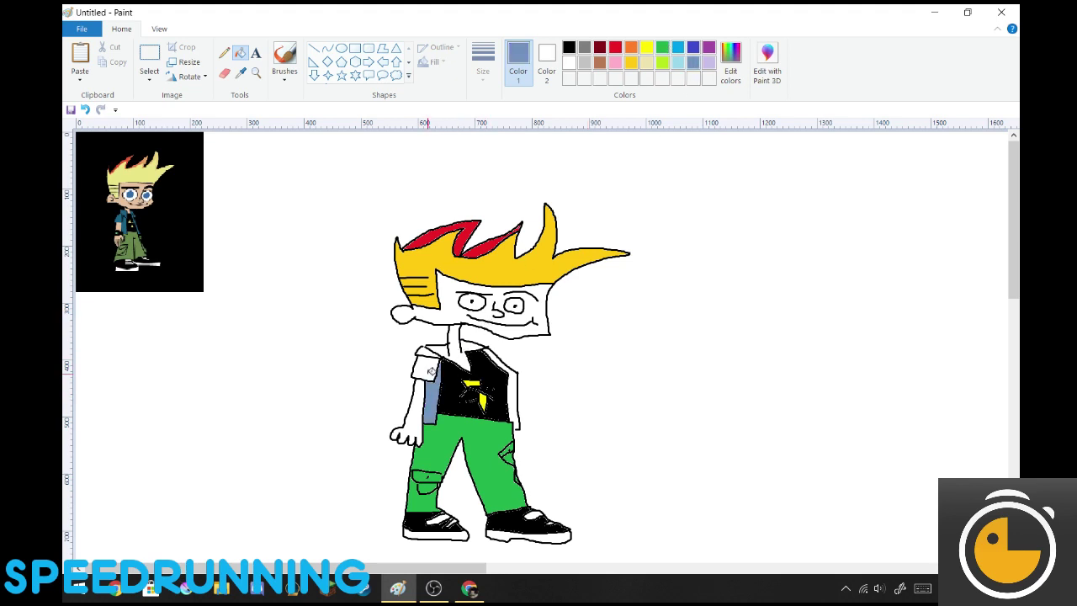
pyautogui.click(432, 371)
# Step: Close the gap at the lower end of the jacket's right panel with the black brush and fill the panel with blue-gray
pyautogui.click(516, 388)
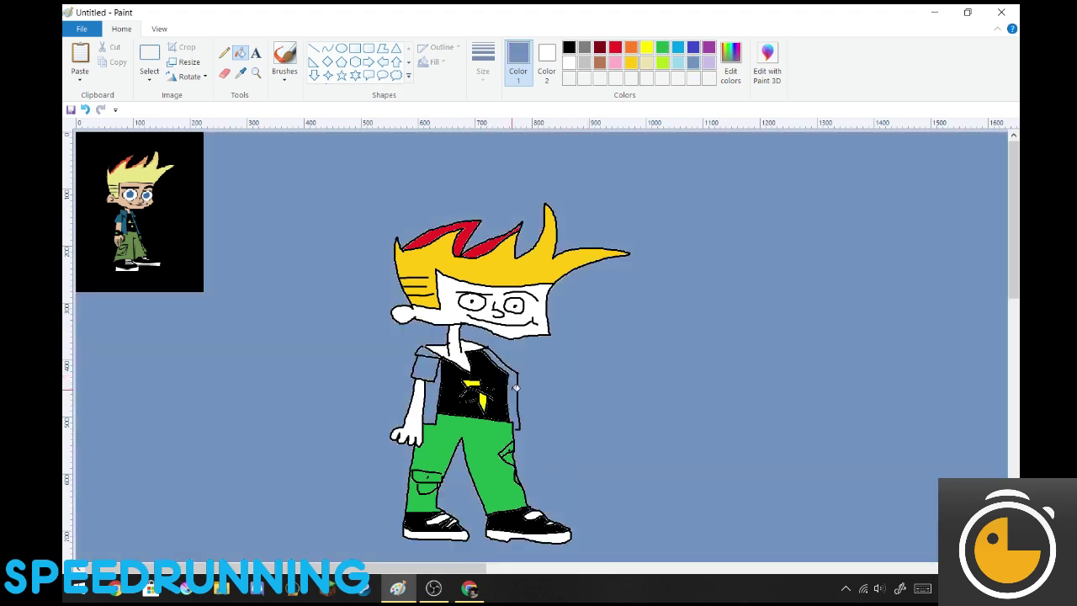
pyautogui.click(85, 109)
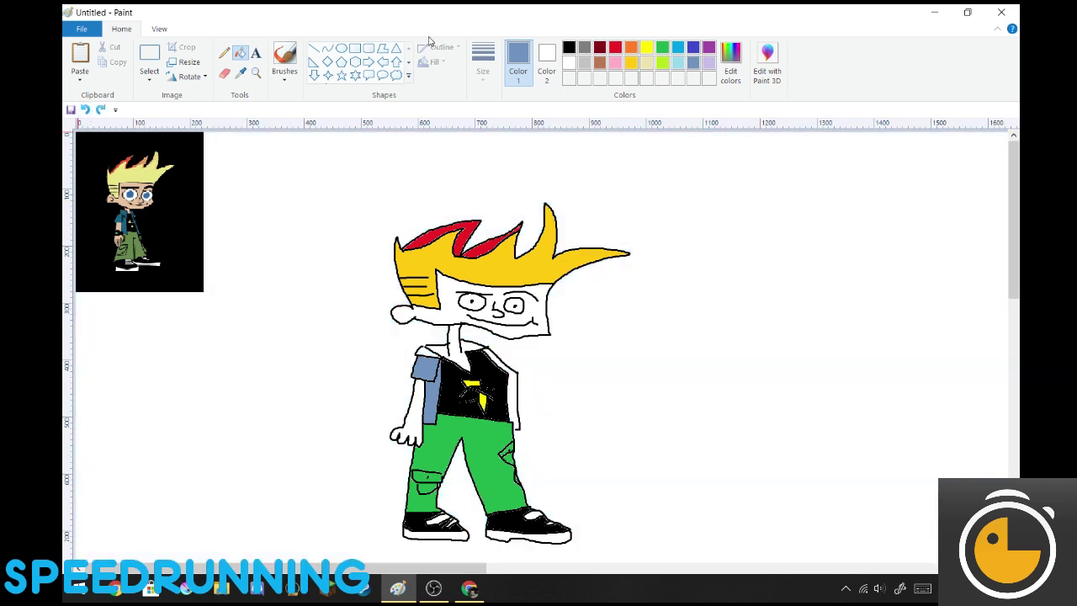
pyautogui.click(284, 59)
pyautogui.click(570, 49)
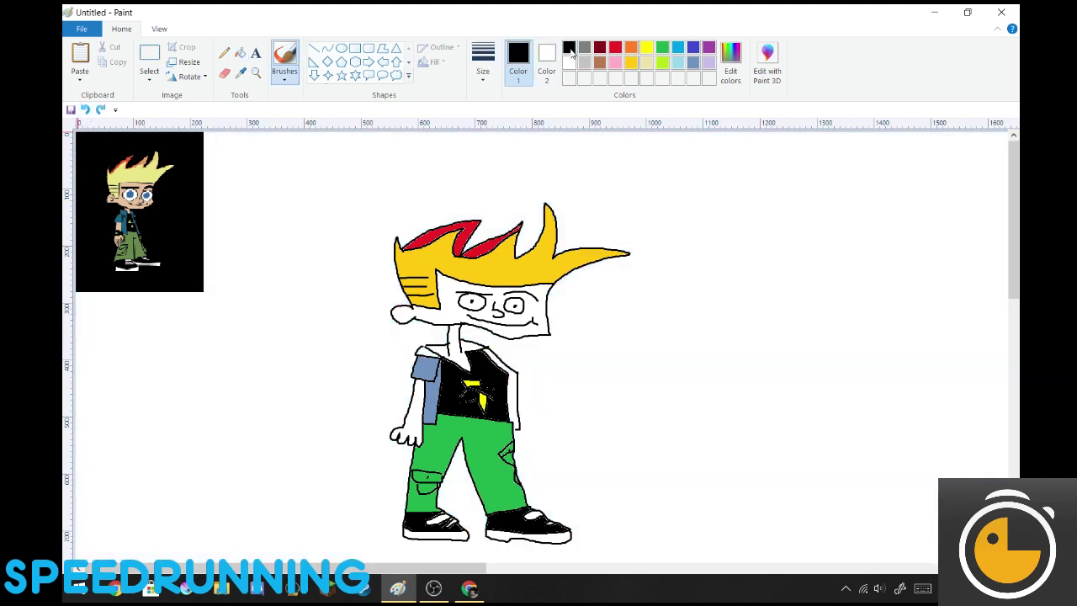
pyautogui.moveTo(517, 425); pyautogui.dragTo(516, 431)
pyautogui.click(693, 62)
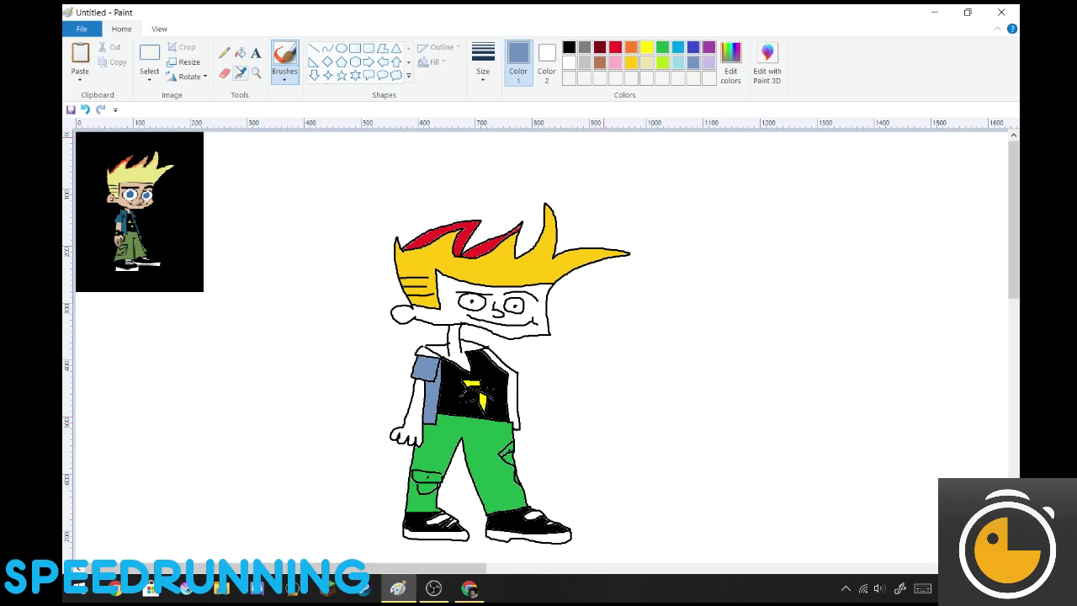
pyautogui.click(241, 52)
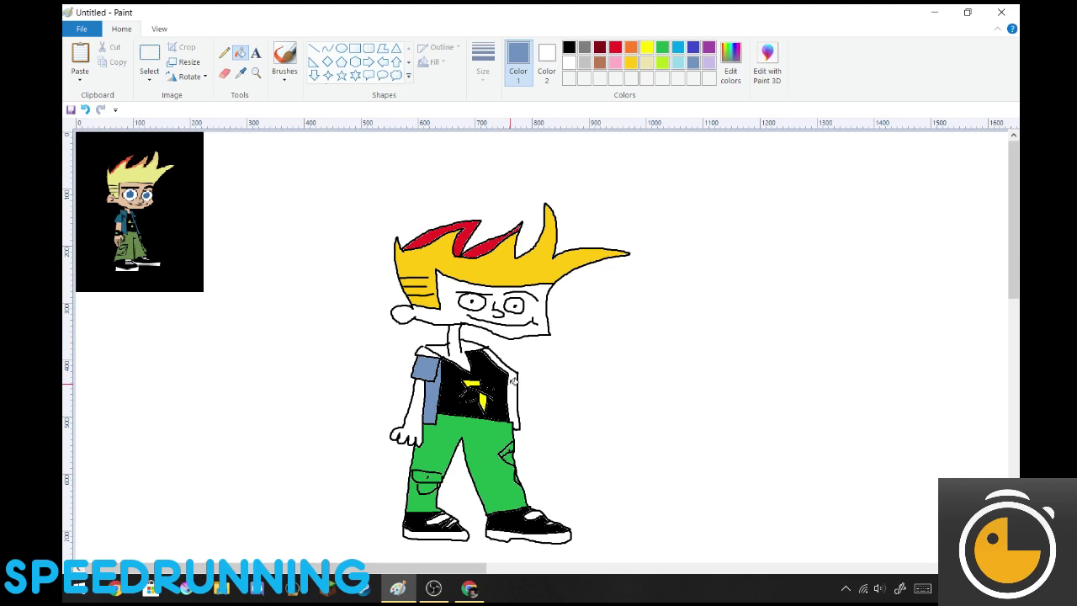
pyautogui.click(513, 383)
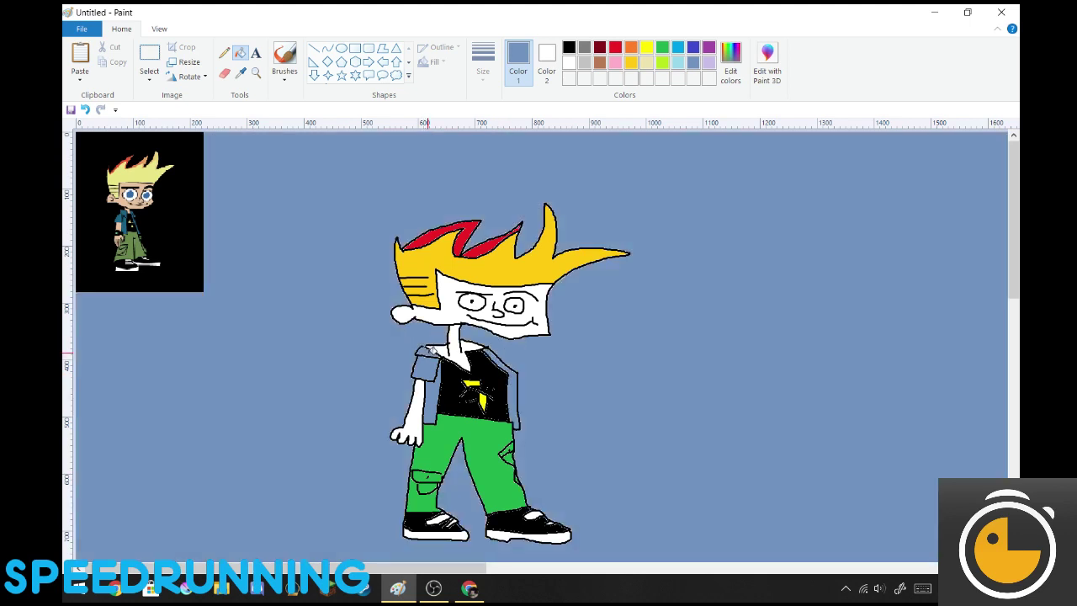
# Step: Close the gap in the outline of the jacket's left shoulder with the black brush and fill the shoulder with blue-gray
pyautogui.click(428, 351)
pyautogui.click(85, 109)
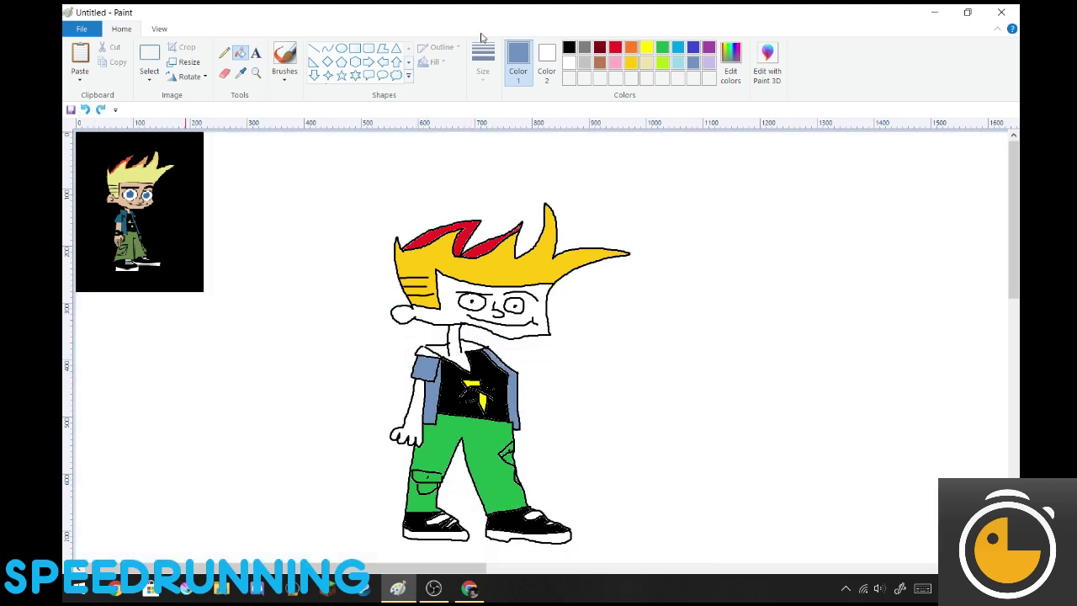
pyautogui.click(284, 55)
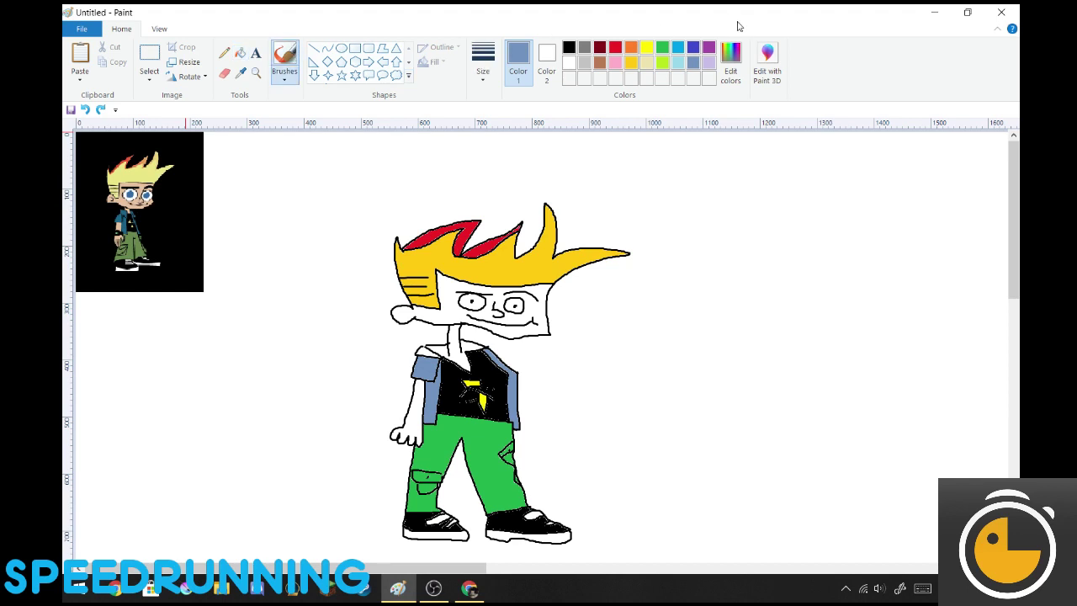
pyautogui.click(569, 48)
pyautogui.click(425, 345)
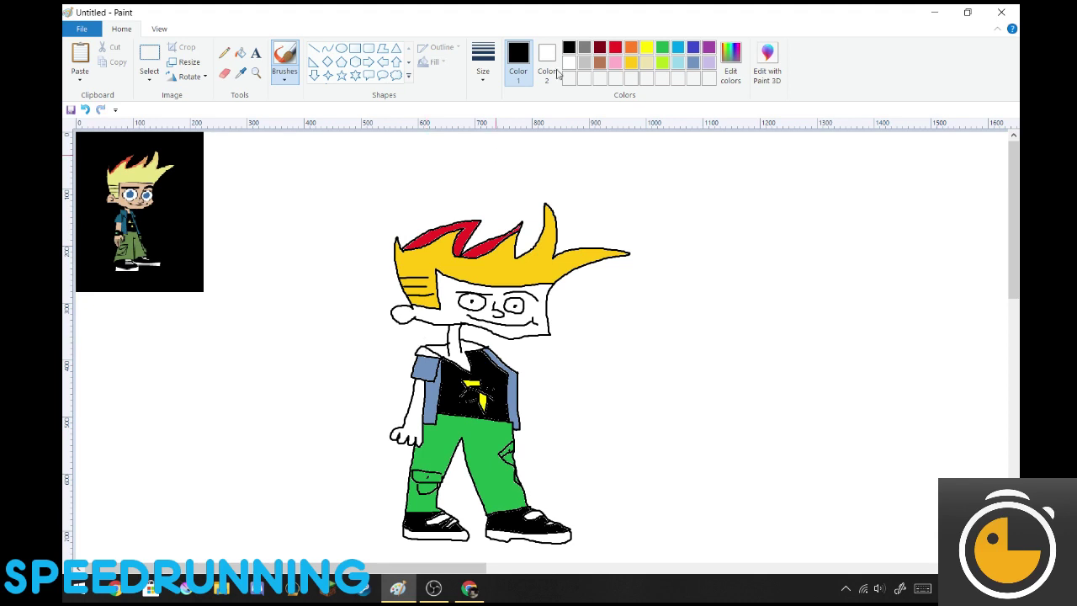
pyautogui.click(693, 62)
pyautogui.click(240, 52)
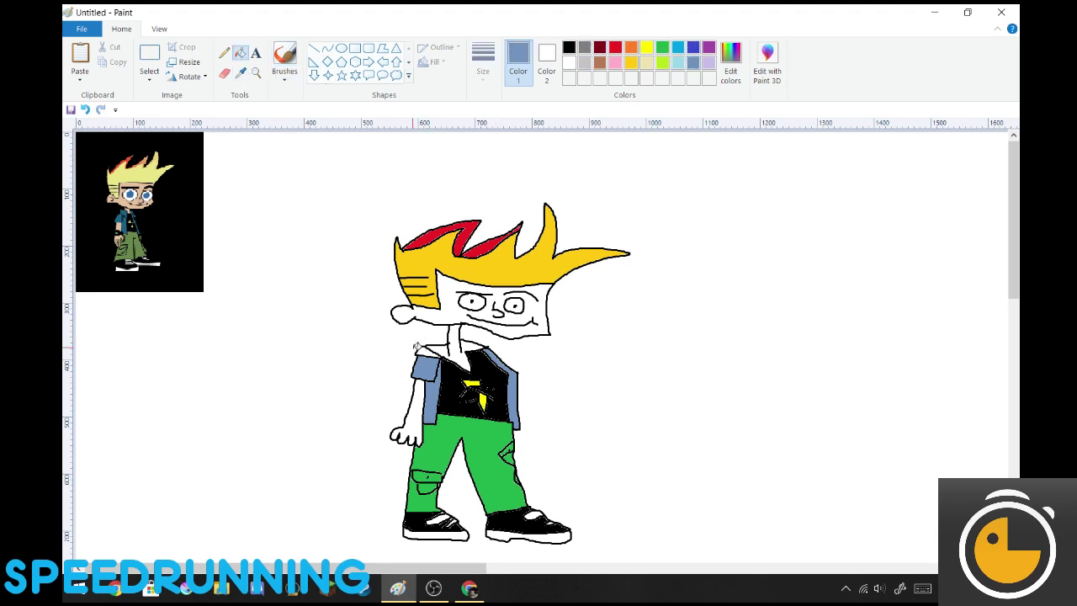
pyautogui.click(427, 351)
# Step: Fill the neck, face, ear, arm and hand with light yellow, leaving the eyes white
pyautogui.click(645, 64)
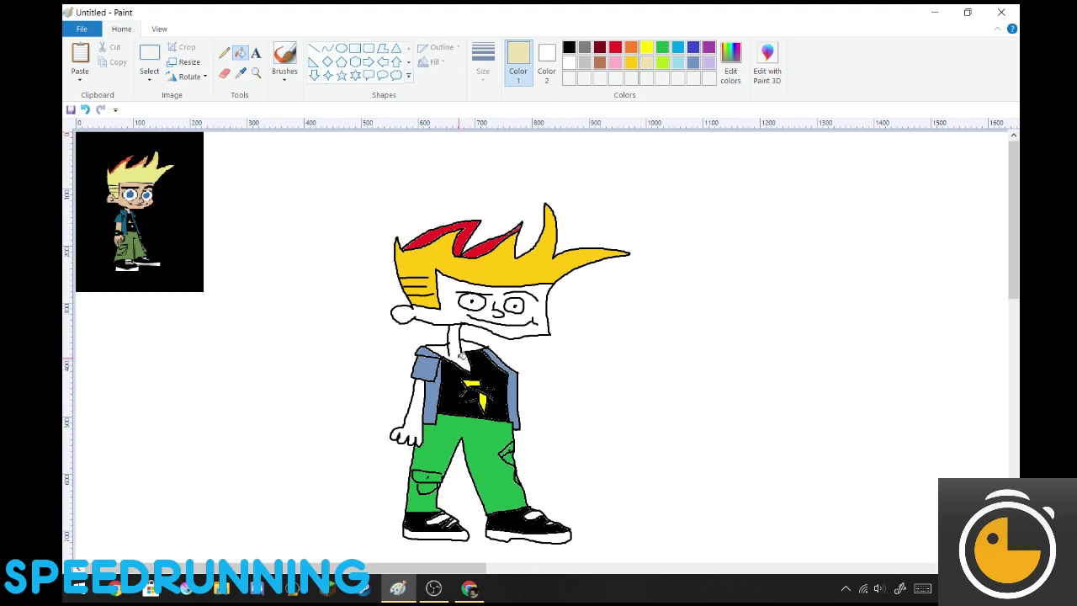
pyautogui.click(461, 355)
pyautogui.click(446, 308)
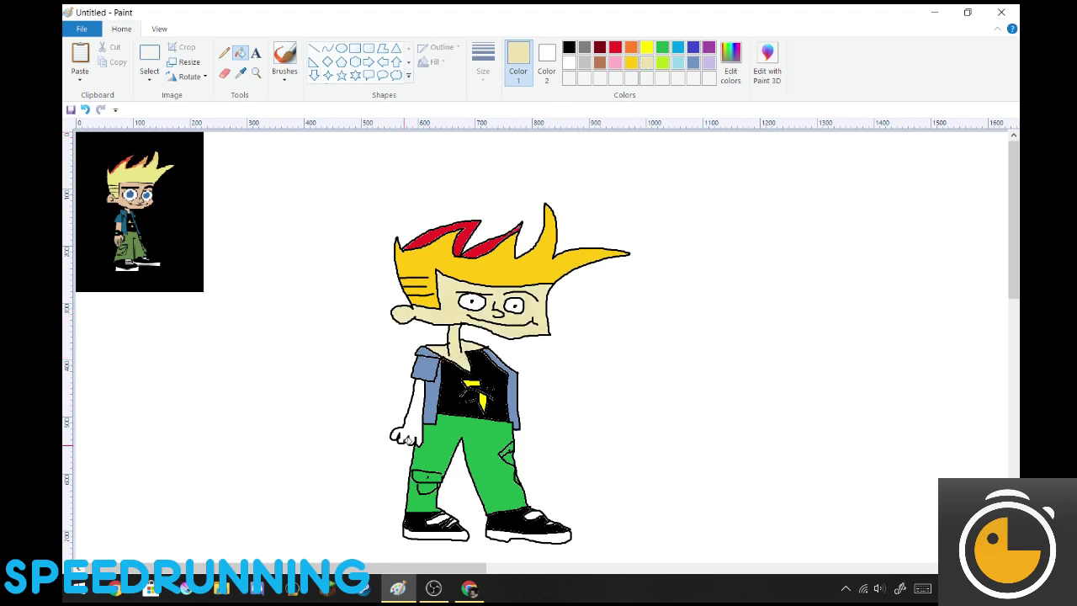
pyautogui.click(409, 438)
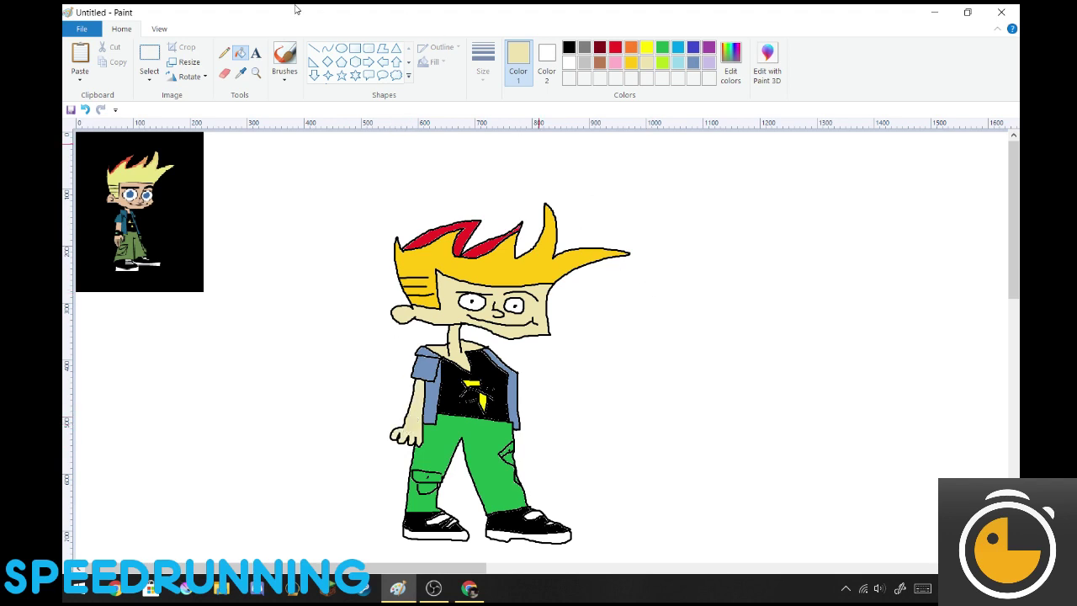
# Step: Handwrite "Johny Test!" to the right of the character with the black brush and add a scribbled signature to the character's left
pyautogui.click(285, 57)
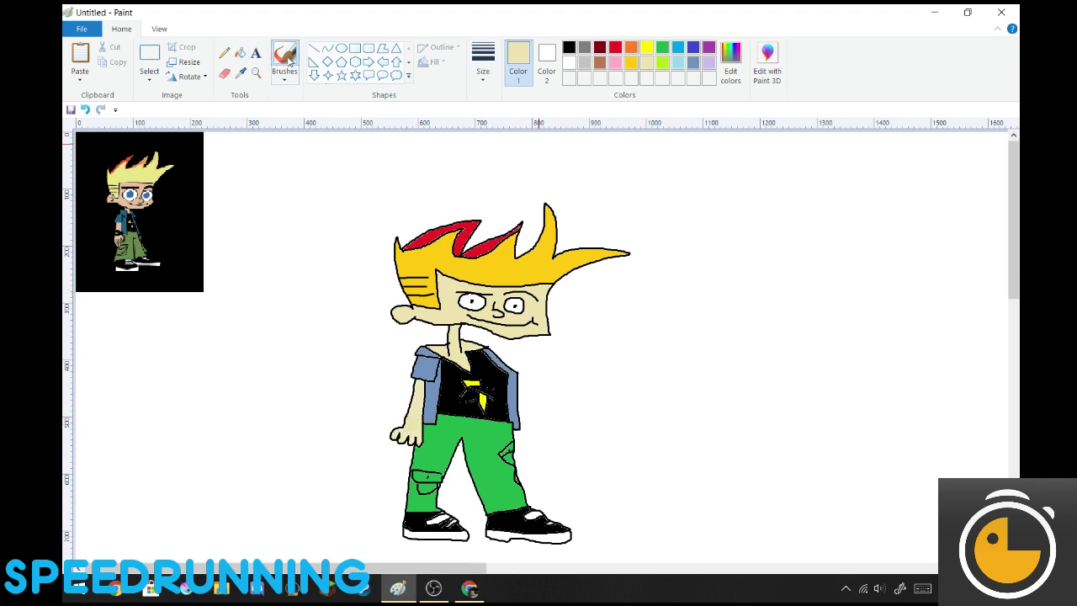
pyautogui.click(568, 48)
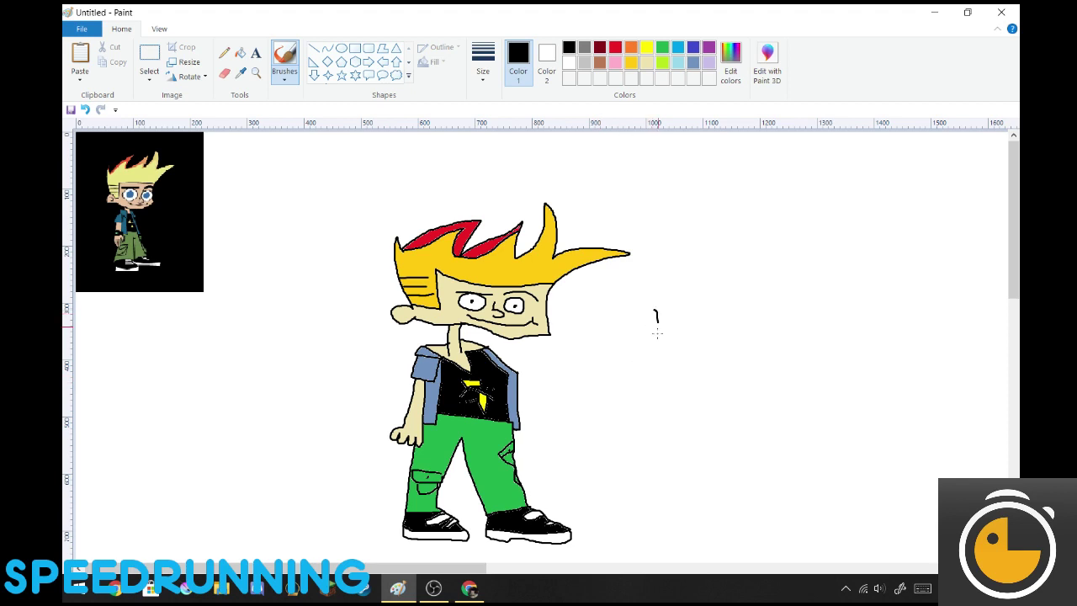
pyautogui.moveTo(658, 333); pyautogui.dragTo(594, 340)
pyautogui.moveTo(637, 305); pyautogui.dragTo(694, 311)
pyautogui.moveTo(670, 380)
pyautogui.mouseDown()
pyautogui.moveTo(699, 372)
pyautogui.moveTo(680, 362)
pyautogui.moveTo(697, 362)
pyautogui.moveTo(669, 382)
pyautogui.moveTo(705, 369)
pyautogui.moveTo(701, 380)
pyautogui.moveTo(682, 353)
pyautogui.moveTo(742, 391)
pyautogui.moveTo(734, 421)
pyautogui.moveTo(772, 386)
pyautogui.moveTo(730, 450)
pyautogui.moveTo(774, 466)
pyautogui.moveTo(770, 482)
pyautogui.moveTo(852, 408)
pyautogui.mouseUp()
pyautogui.moveTo(827, 455); pyautogui.dragTo(863, 474)
pyautogui.moveTo(896, 433)
pyautogui.mouseDown()
pyautogui.moveTo(895, 459)
pyautogui.moveTo(882, 519)
pyautogui.mouseUp()
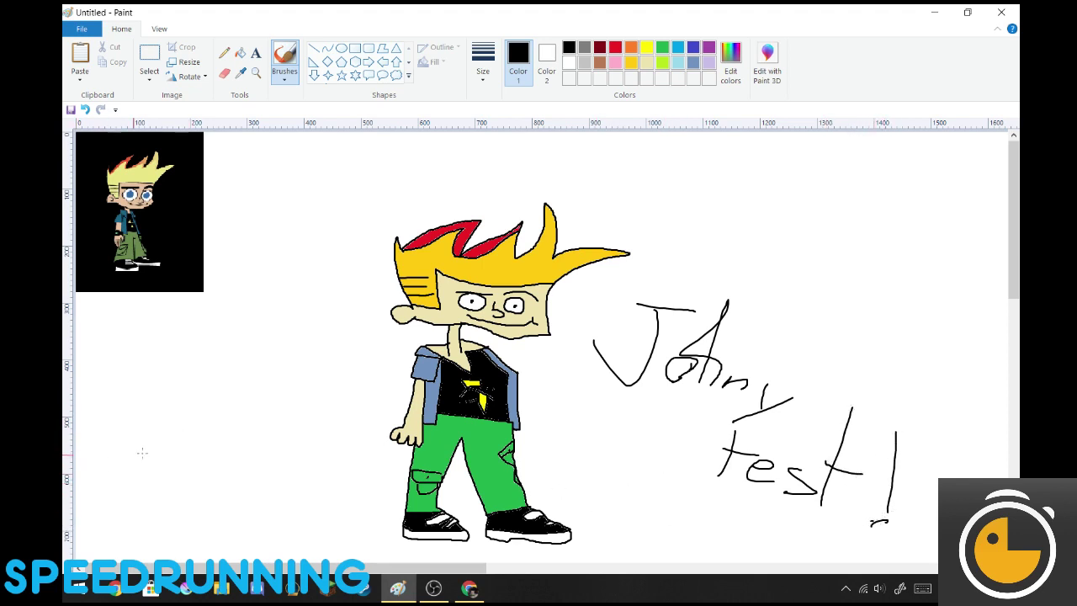
pyautogui.moveTo(150, 502)
pyautogui.mouseDown()
pyautogui.moveTo(184, 419)
pyautogui.moveTo(167, 496)
pyautogui.moveTo(216, 472)
pyautogui.moveTo(199, 492)
pyautogui.moveTo(206, 481)
pyautogui.moveTo(331, 475)
pyautogui.mouseUp()
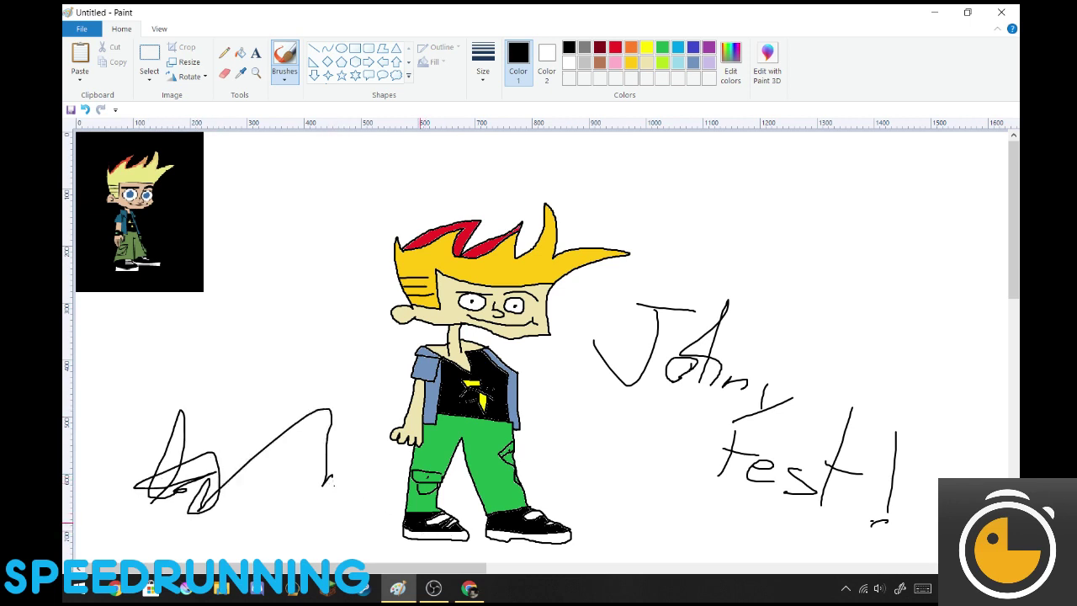